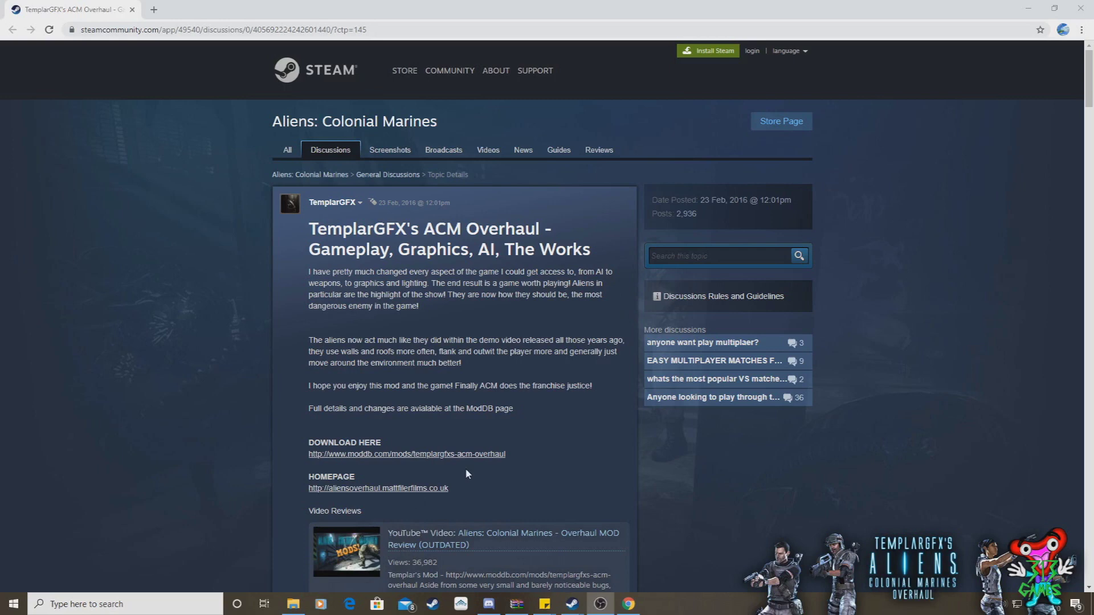
# Scroll the ACM Overhaul discussion to the quoted V6 post and follow its Download Base Mod link
pyautogui.scroll(-5, 460, 431)
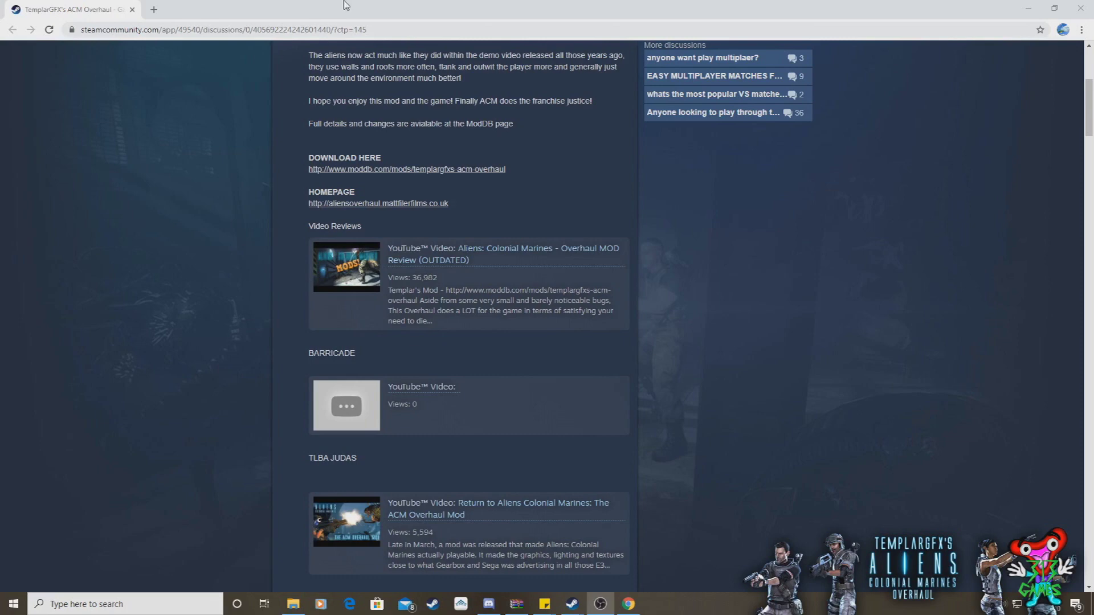
pyautogui.scroll(-5, 251, 376)
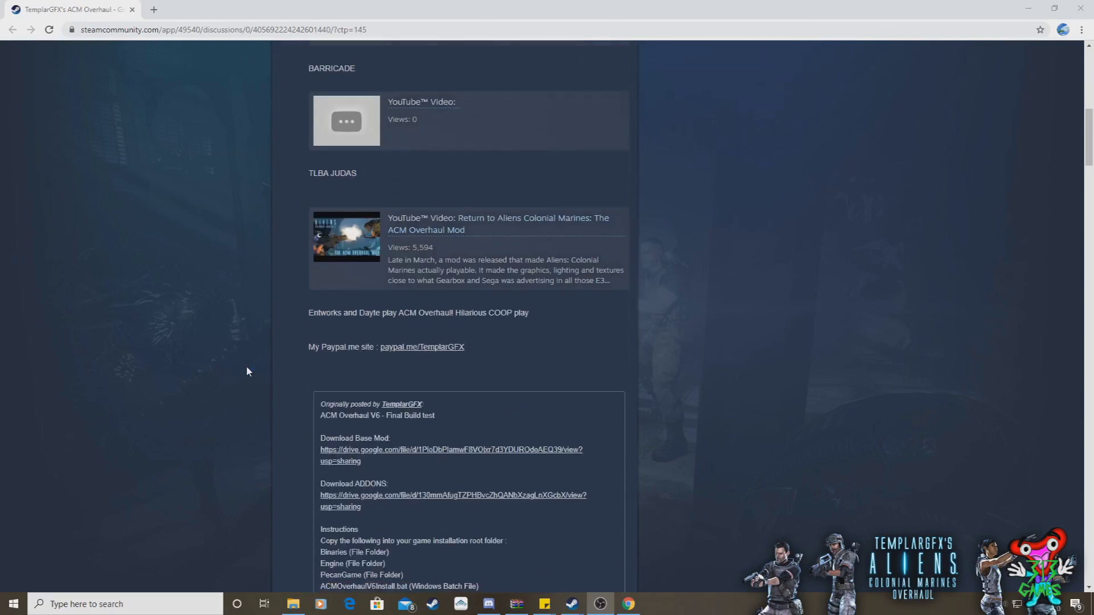
pyautogui.scroll(9, 377, 430)
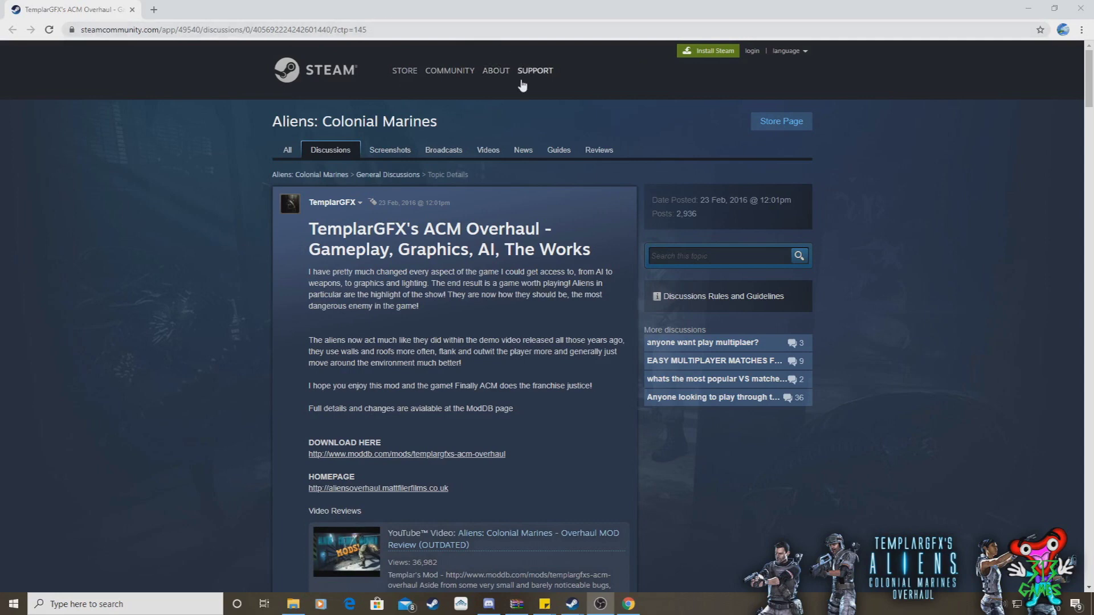
pyautogui.scroll(-4, 433, 269)
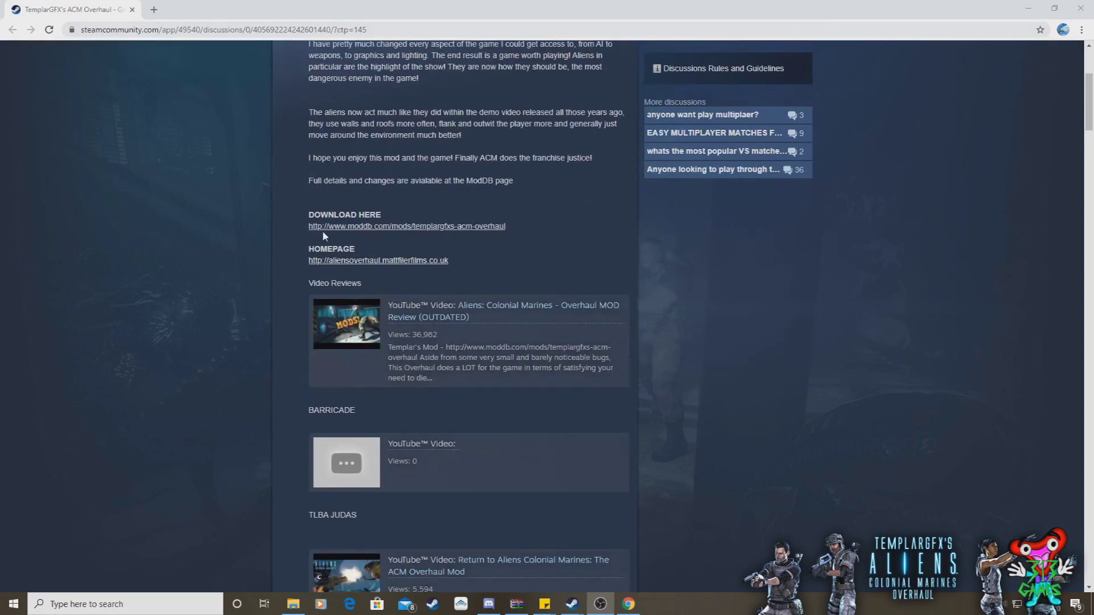
pyautogui.scroll(-9, 389, 279)
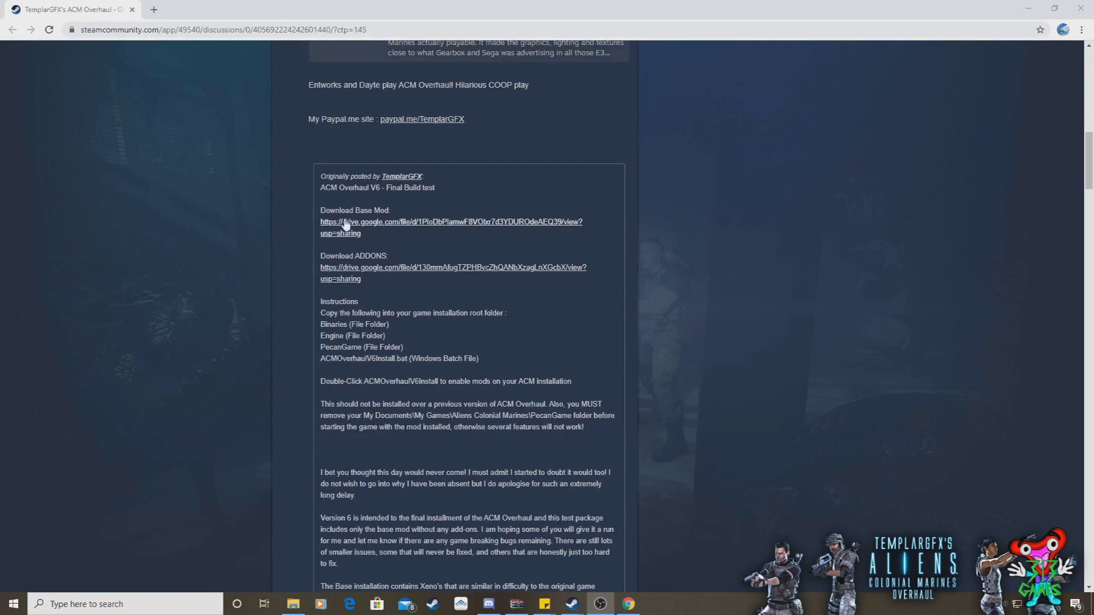
pyautogui.click(451, 227)
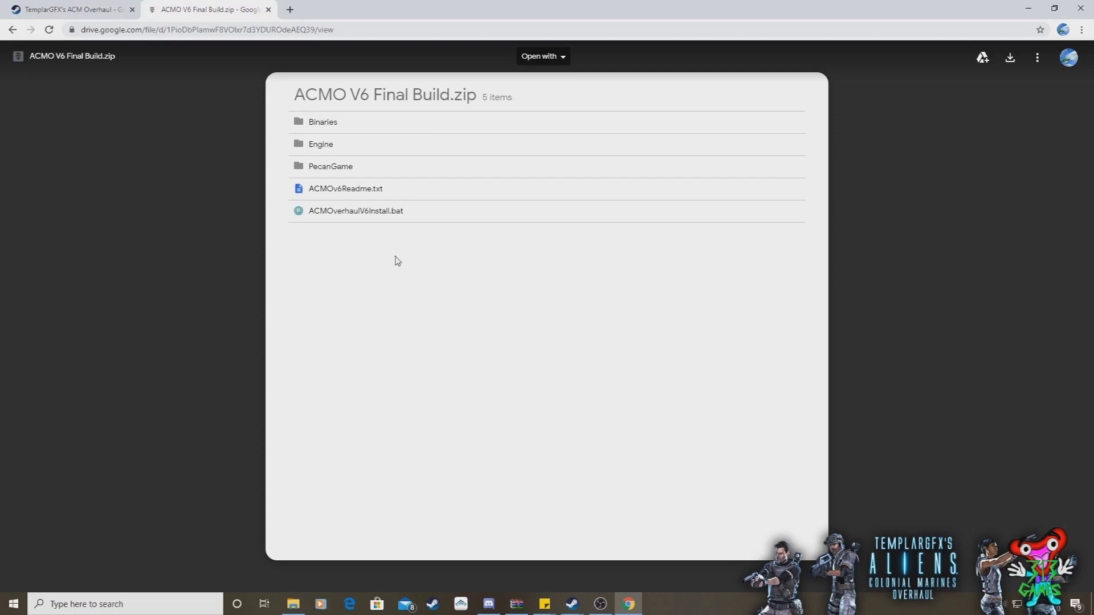
# Start downloading ACMO V6 Final Build.zip from its Google Drive preview
pyautogui.click(1011, 60)
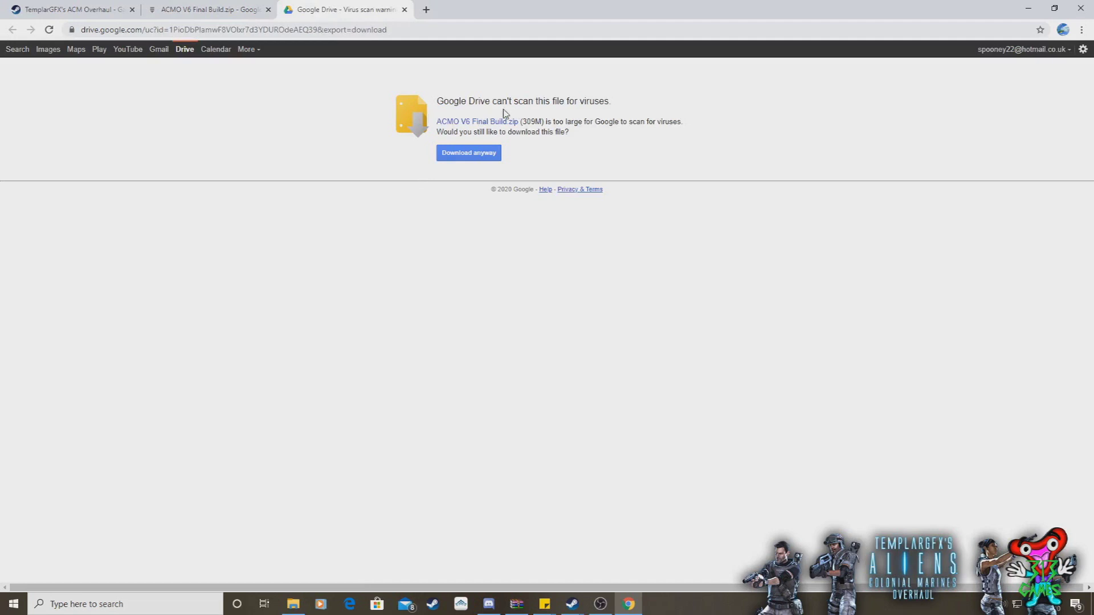
# Download the 309M zip despite the virus-scan warning, then minimize Chrome
pyautogui.click(465, 153)
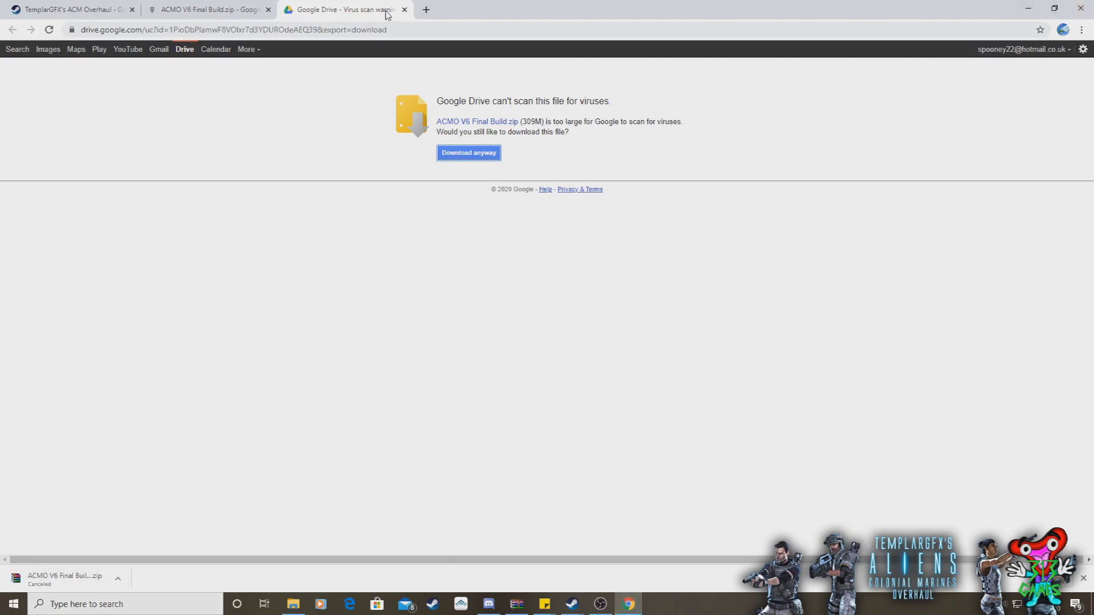
pyautogui.click(1029, 10)
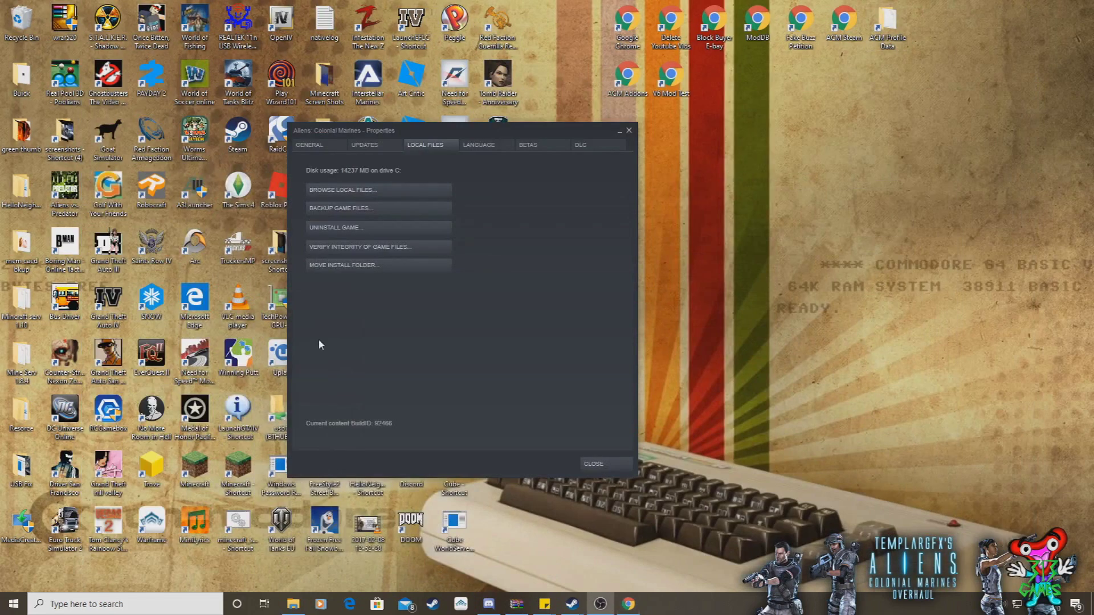
# Close the leftover Aliens: Colonial Marines Properties window
pyautogui.moveTo(470, 140); pyautogui.dragTo(582, 141)
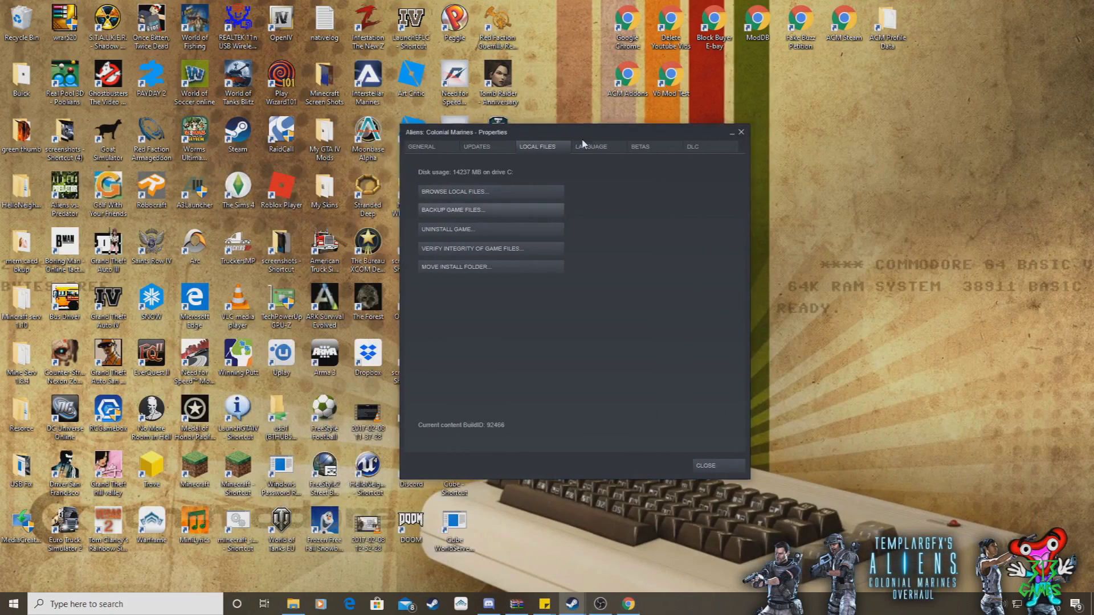
pyautogui.click(572, 603)
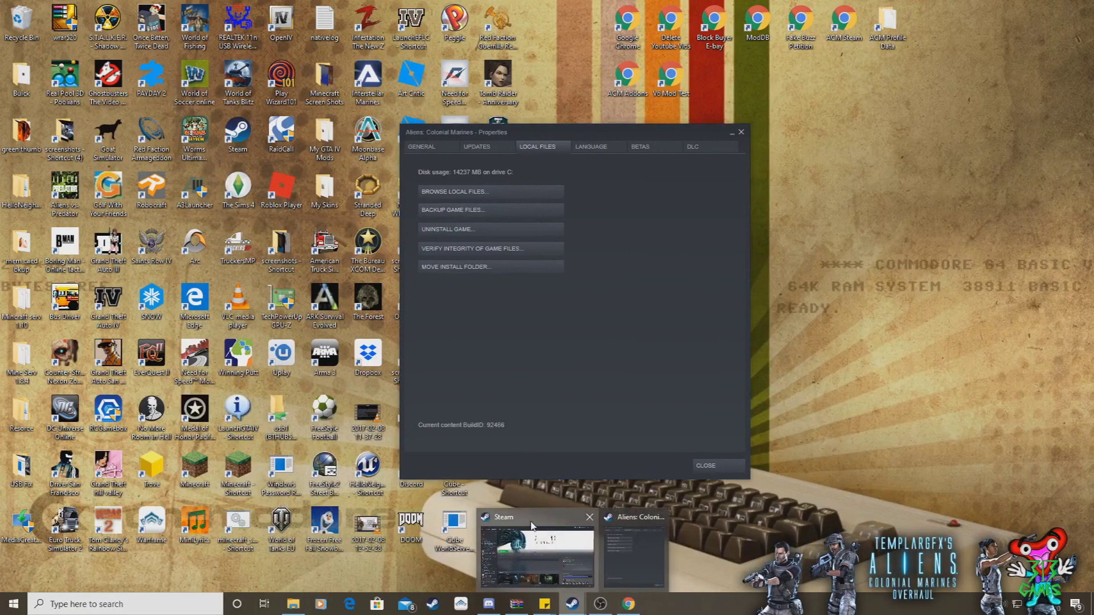
pyautogui.moveTo(532, 524)
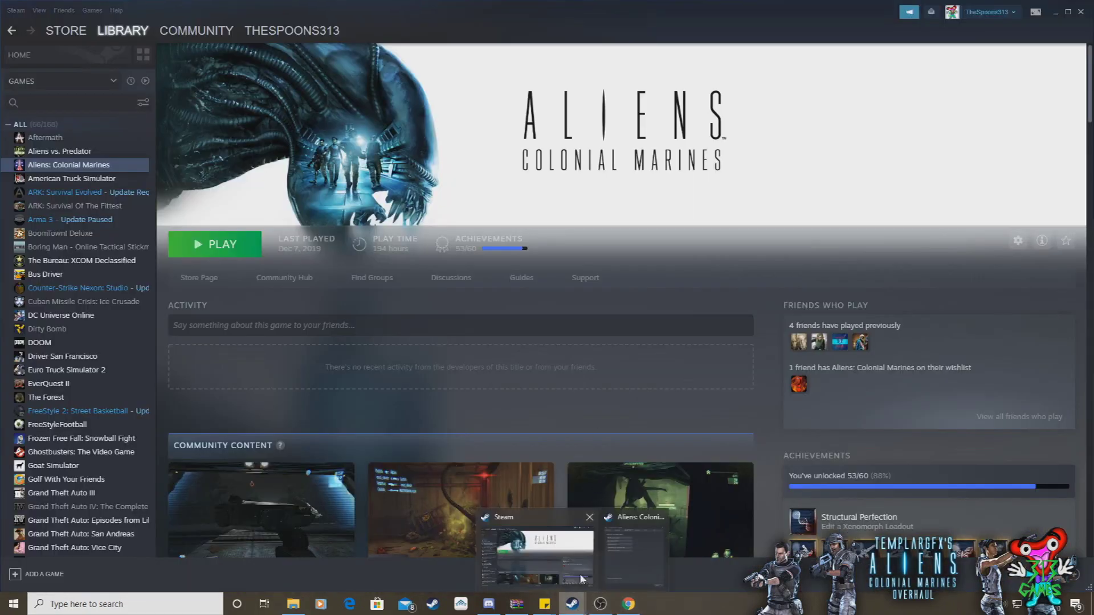
pyautogui.moveTo(630, 518)
pyautogui.click(658, 518)
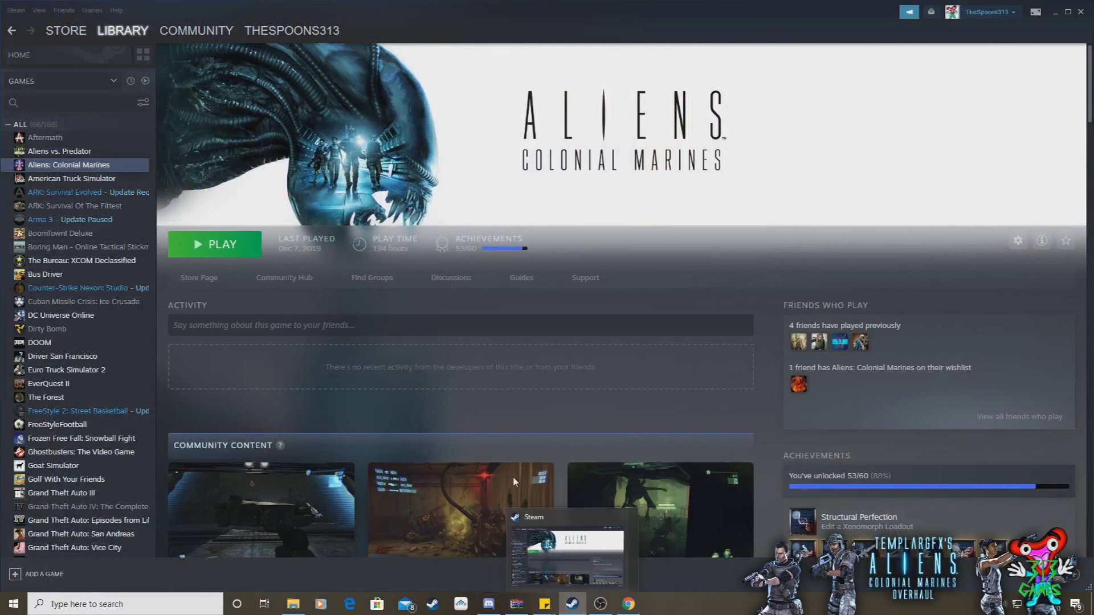
# Open Aliens: Colonial Marines properties from the library on the Local Files tab
pyautogui.rightClick(51, 170)
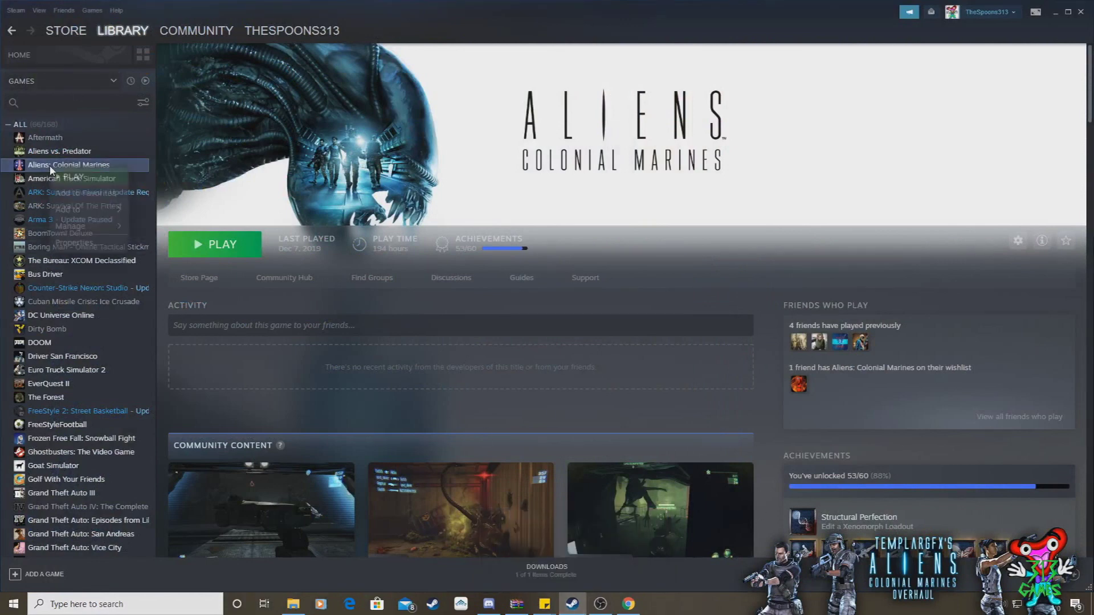
pyautogui.click(76, 244)
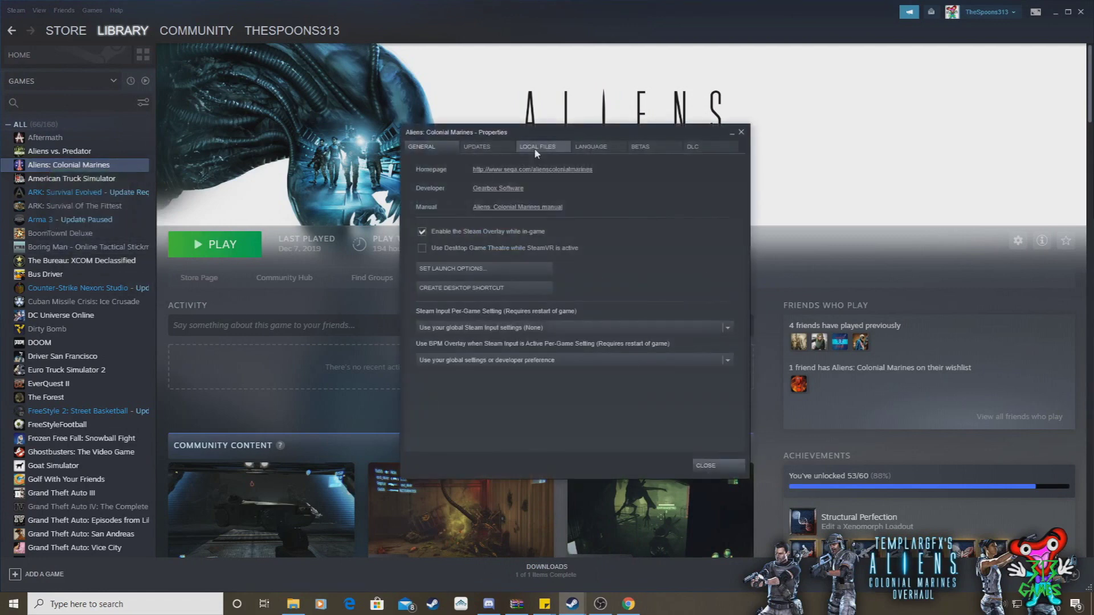
pyautogui.click(552, 152)
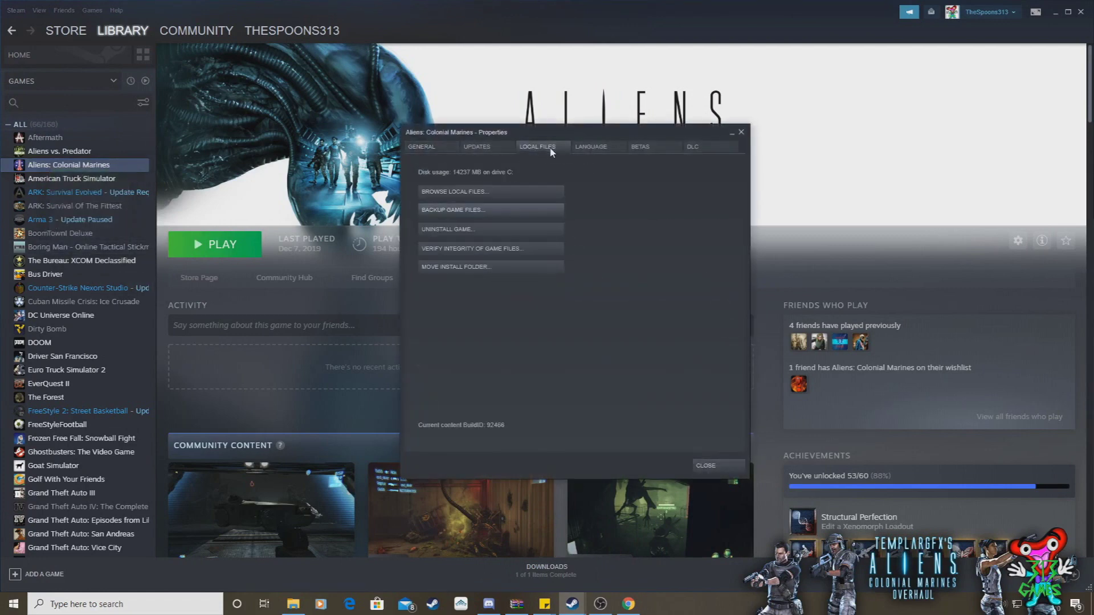
# Uninstall Aliens: Colonial Marines from the Local Files tab and confirm the removal
pyautogui.click(464, 229)
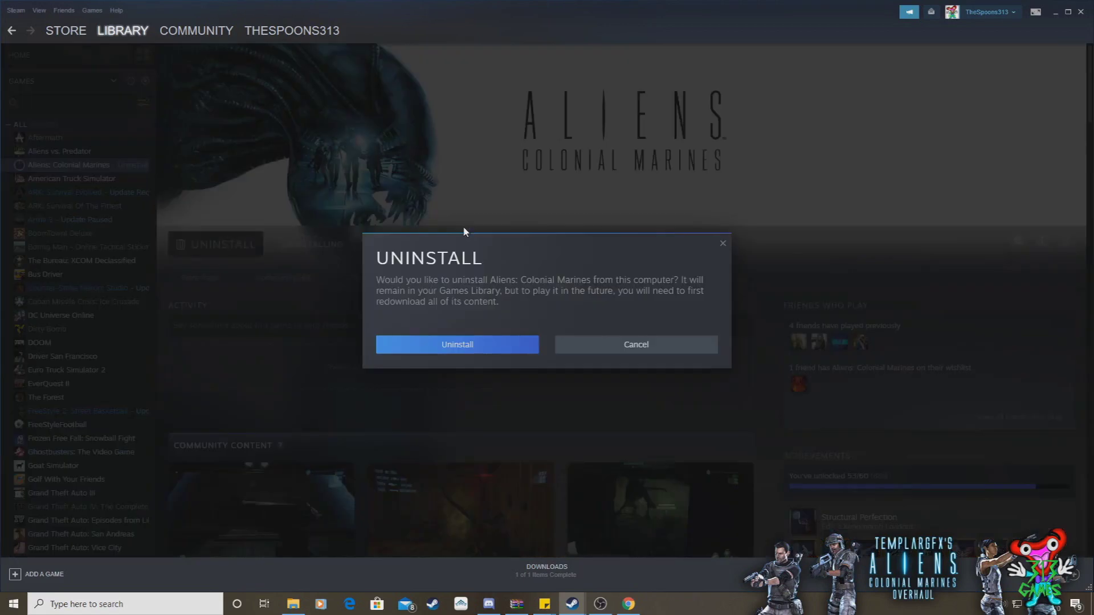
pyautogui.click(483, 349)
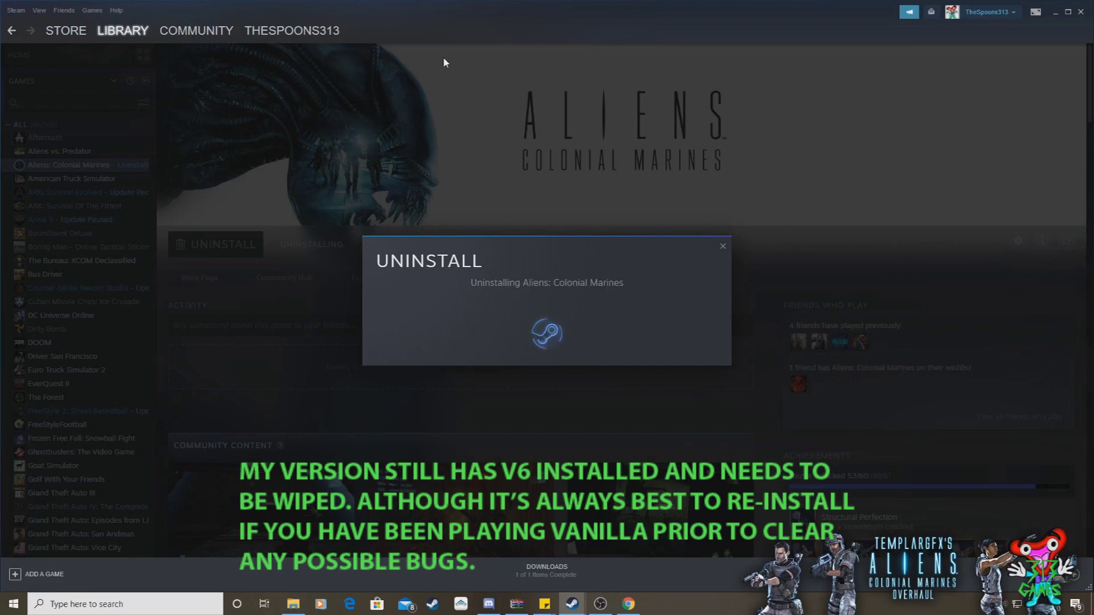
pyautogui.moveTo(572, 604)
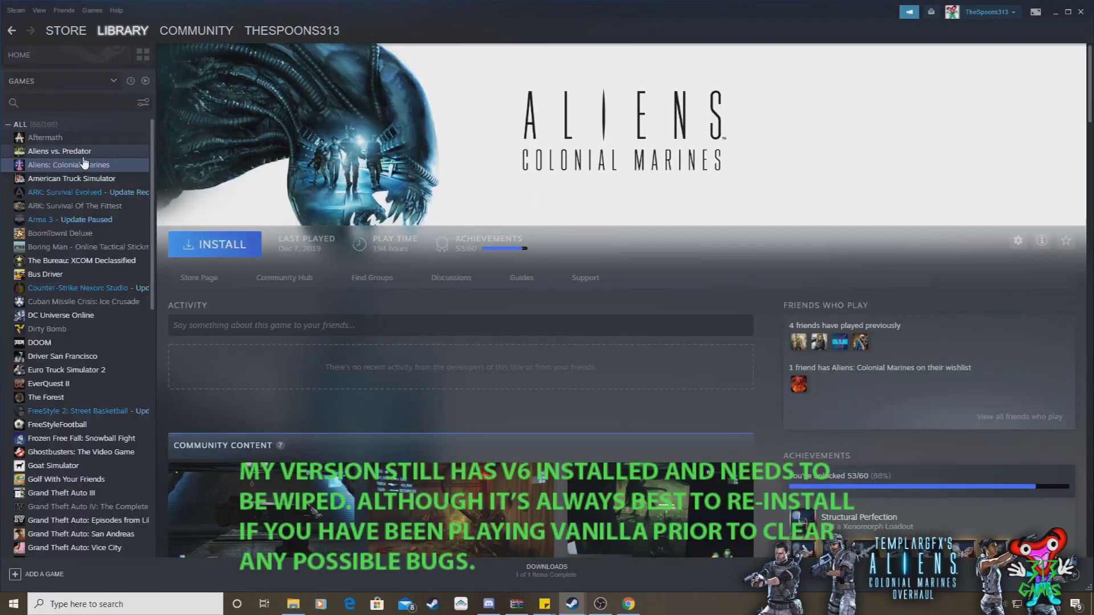
# Reinstall Aliens: Colonial Marines to L:\SteamLibrary from its library page
pyautogui.click(216, 251)
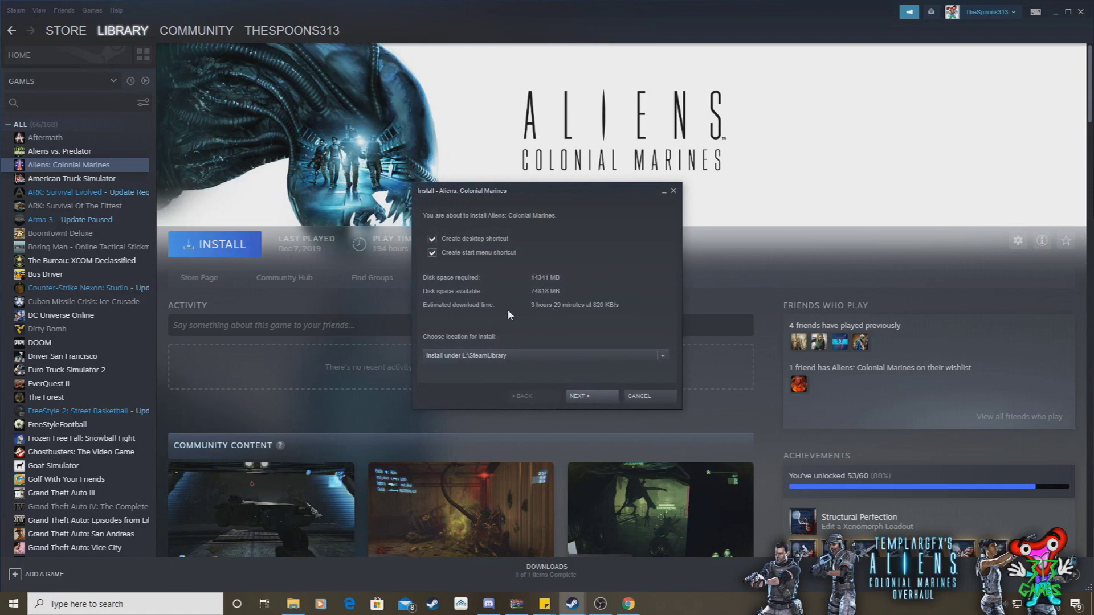
pyautogui.click(599, 399)
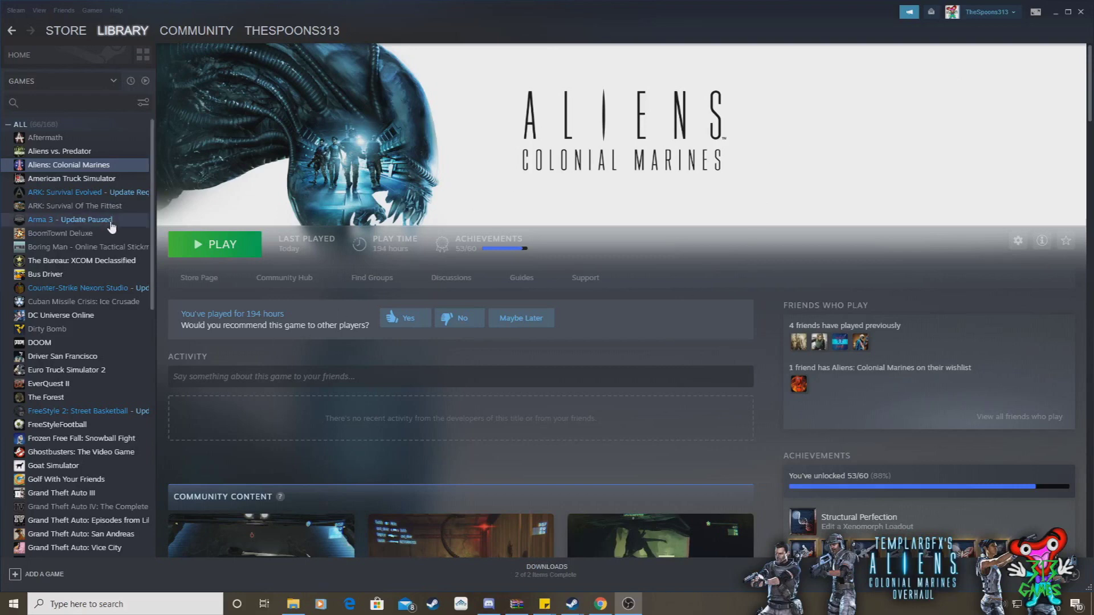
# Launch Aliens: Colonial Marines from Steam and get past its title screen
pyautogui.click(227, 249)
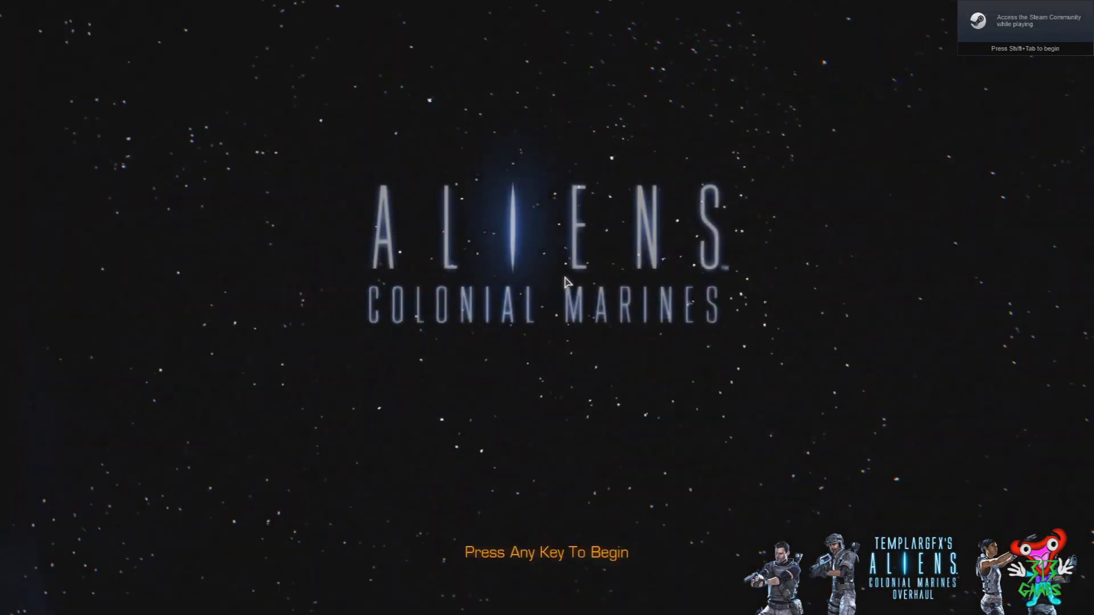
pyautogui.click(590, 485)
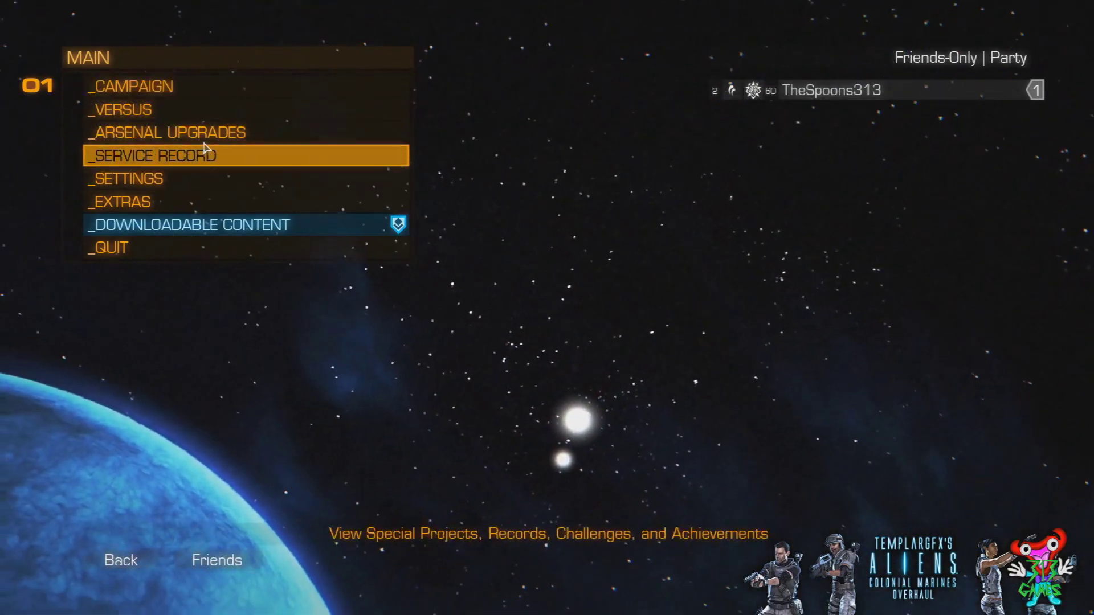
# Look over the CAMPAIGN menu, then go Back to the main menu
pyautogui.click(183, 89)
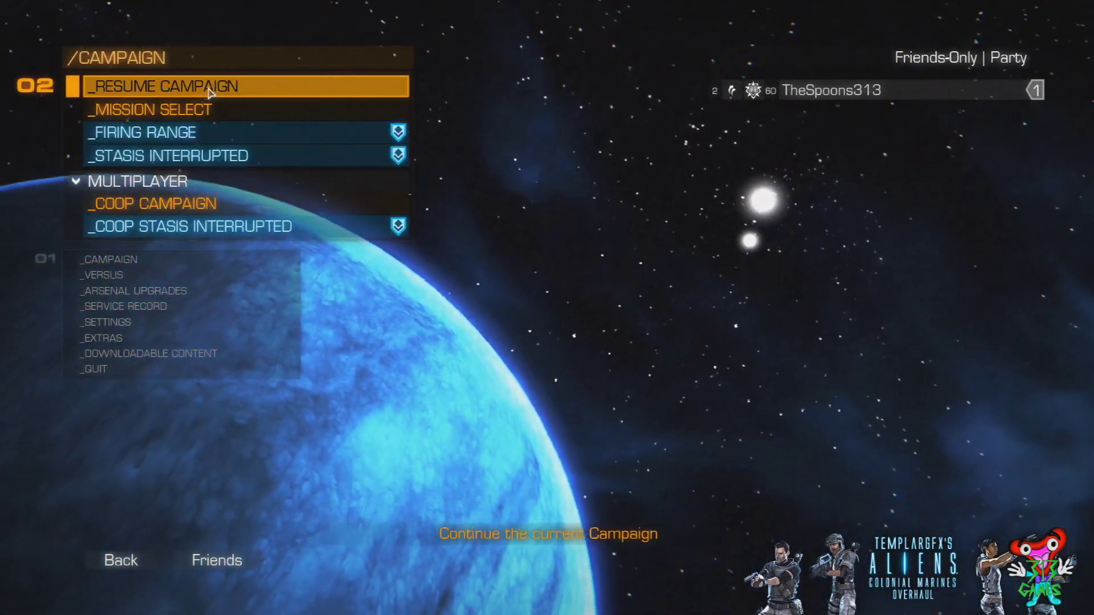
pyautogui.click(125, 561)
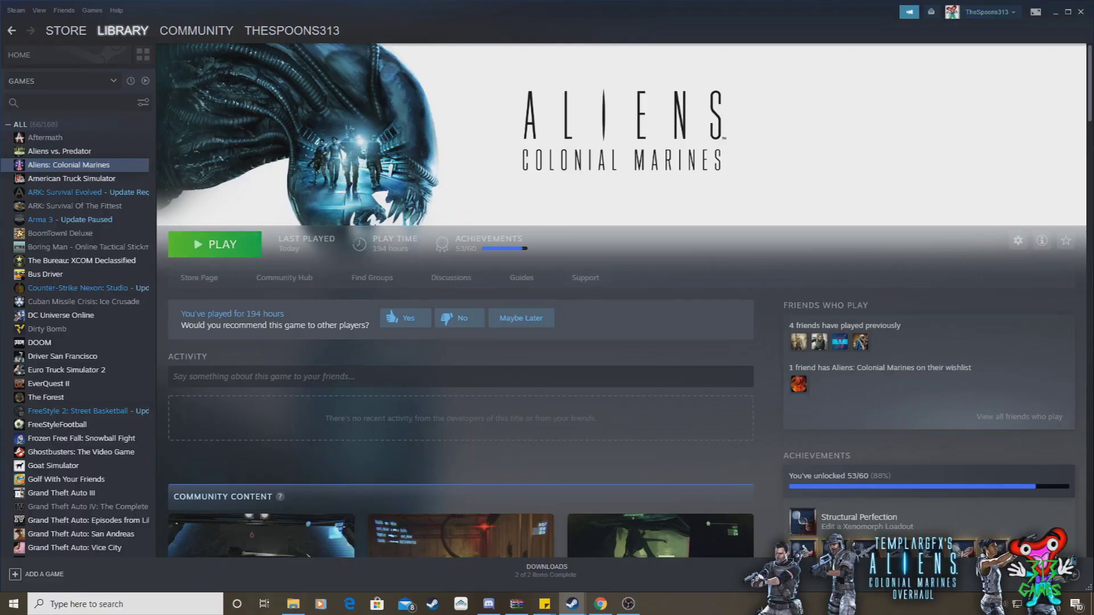
# Minimize the Steam library so the game's Local Files properties sit alone over the desktop
pyautogui.hotkey('alt', 'Tab')
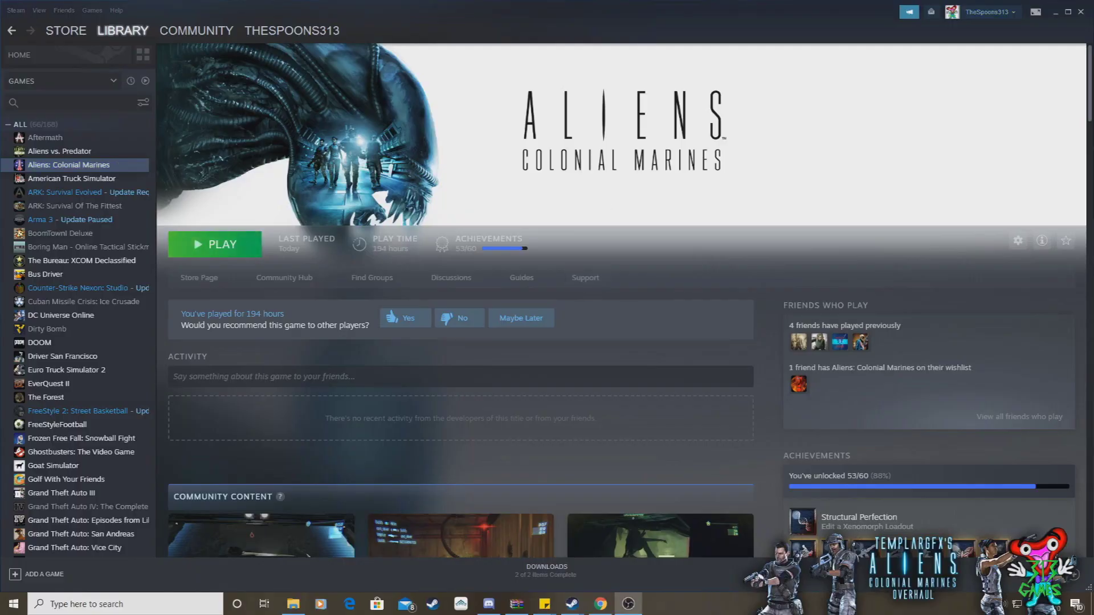
pyautogui.hotkey('alt', 'Tab')
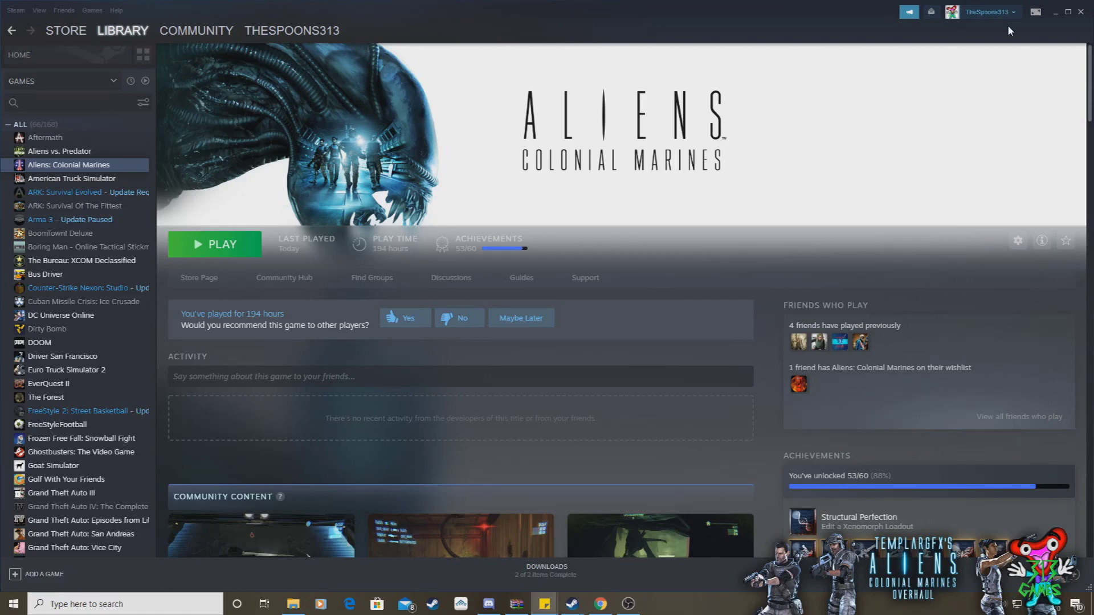
pyautogui.click(1057, 14)
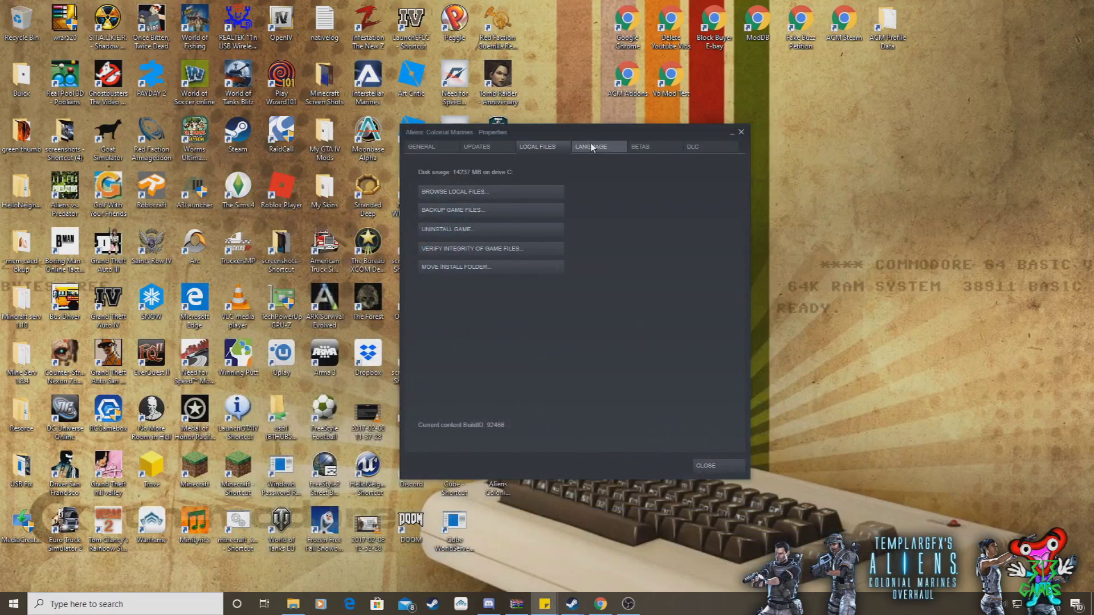
# Create New folder (2) in Downloads, move ACMO V6 Final Build.zip into it, and open it
pyautogui.moveTo(651, 132); pyautogui.dragTo(691, 127)
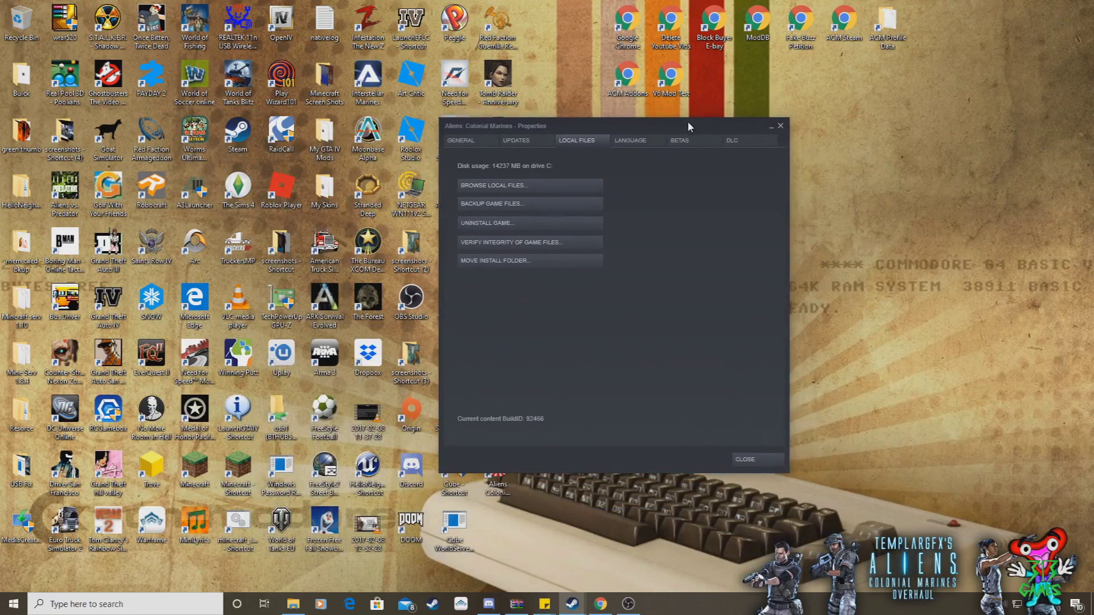
pyautogui.click(293, 604)
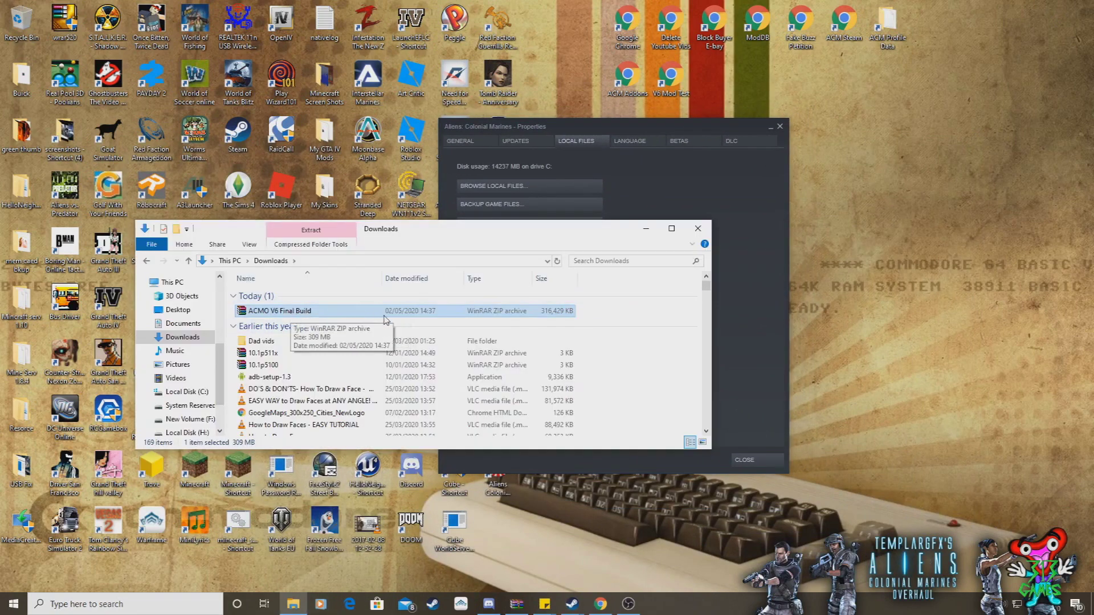
pyautogui.hotkey('ctrl', 'shift', 'n')
pyautogui.click(273, 338)
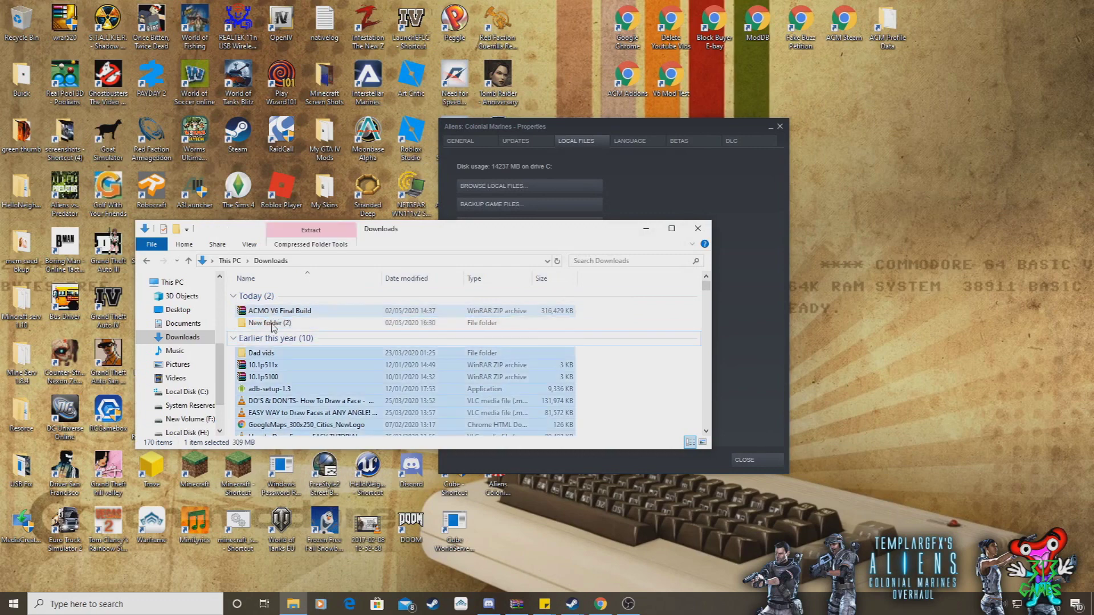
pyautogui.click(610, 314)
pyautogui.click(279, 310)
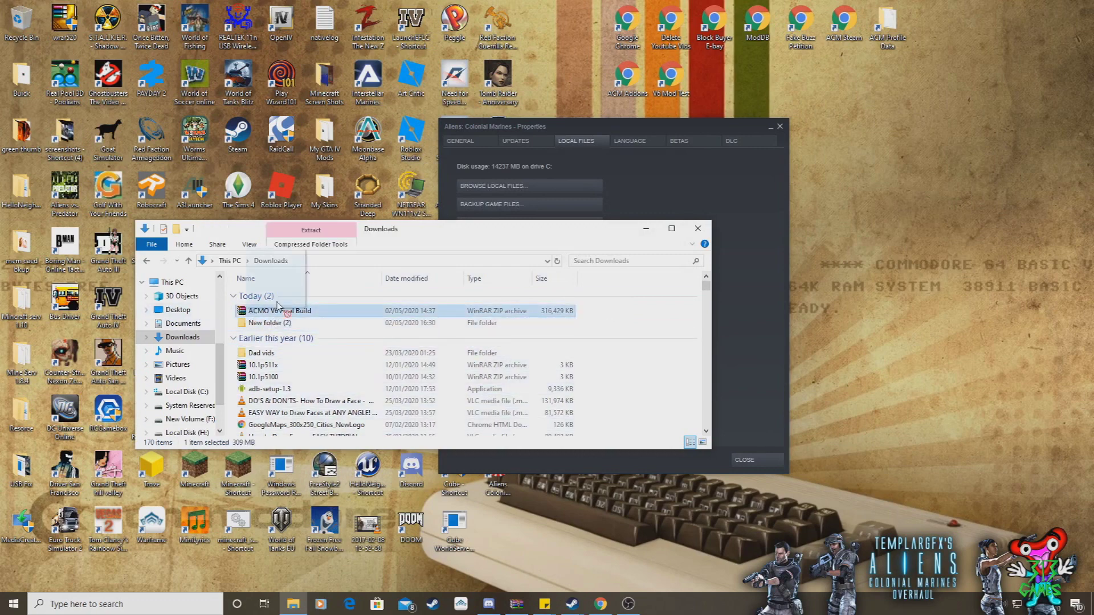
pyautogui.moveTo(279, 311)
pyautogui.mouseDown()
pyautogui.moveTo(273, 296)
pyautogui.moveTo(356, 346)
pyautogui.moveTo(268, 322)
pyautogui.mouseUp()
pyautogui.doubleClick(268, 310)
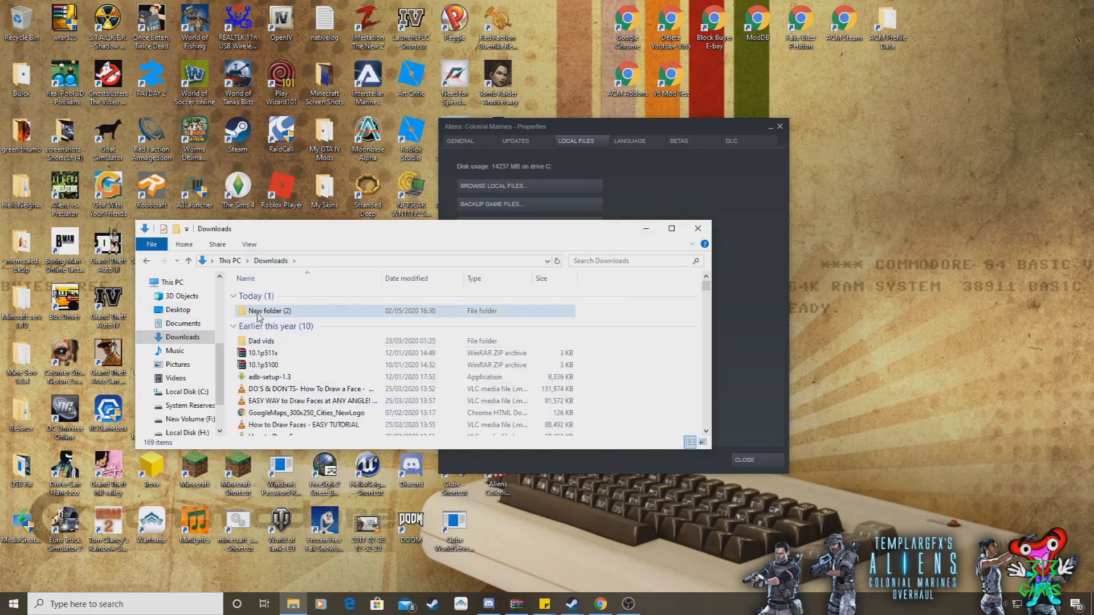
# Extract the archive in place with 7-Zip's Extract Here
pyautogui.rightClick(284, 296)
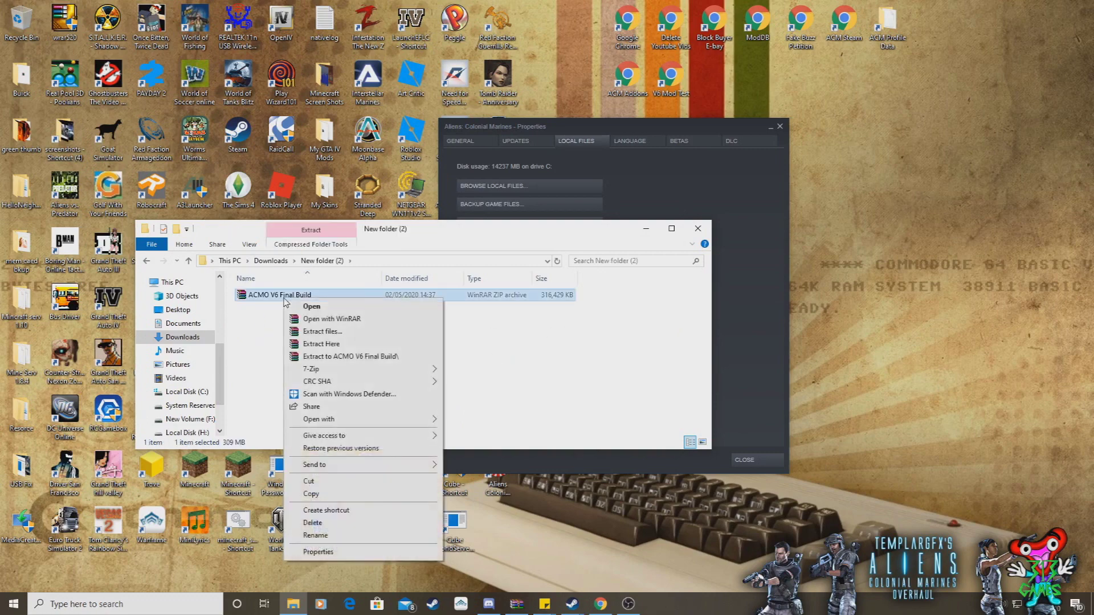
pyautogui.moveTo(390, 374)
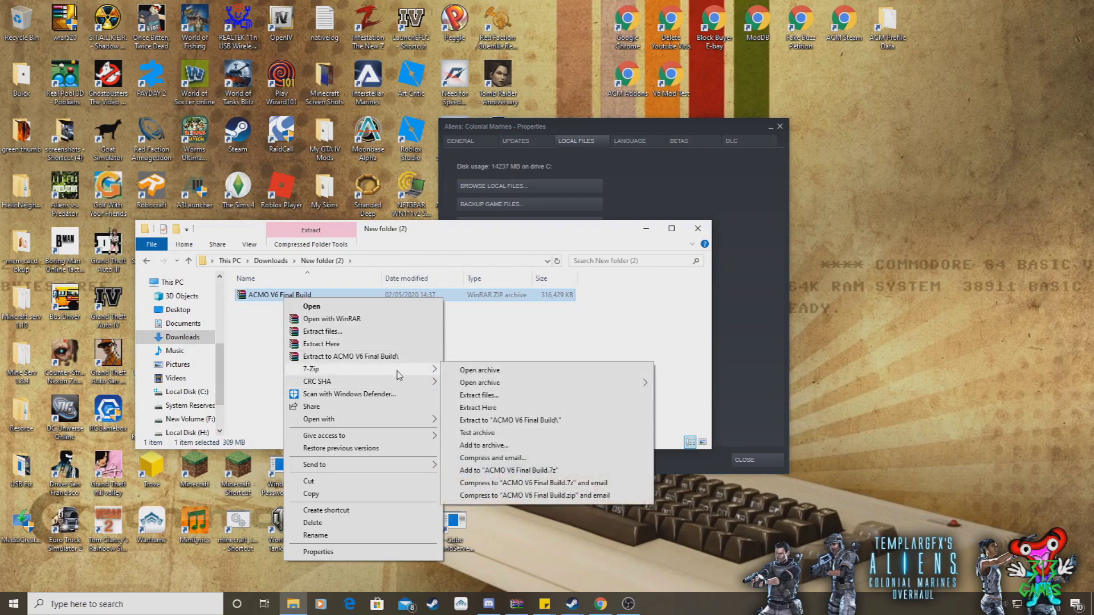
pyautogui.click(491, 407)
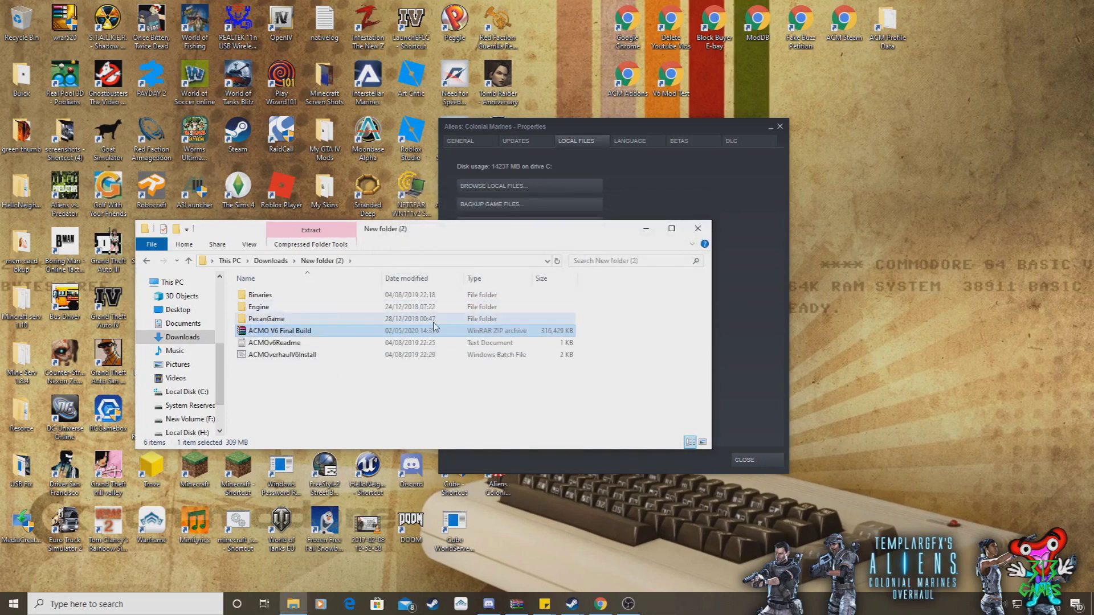
# Reposition the extracted New folder (2) window and bring the V6 install-steps note forward
pyautogui.moveTo(436, 240); pyautogui.dragTo(484, 257)
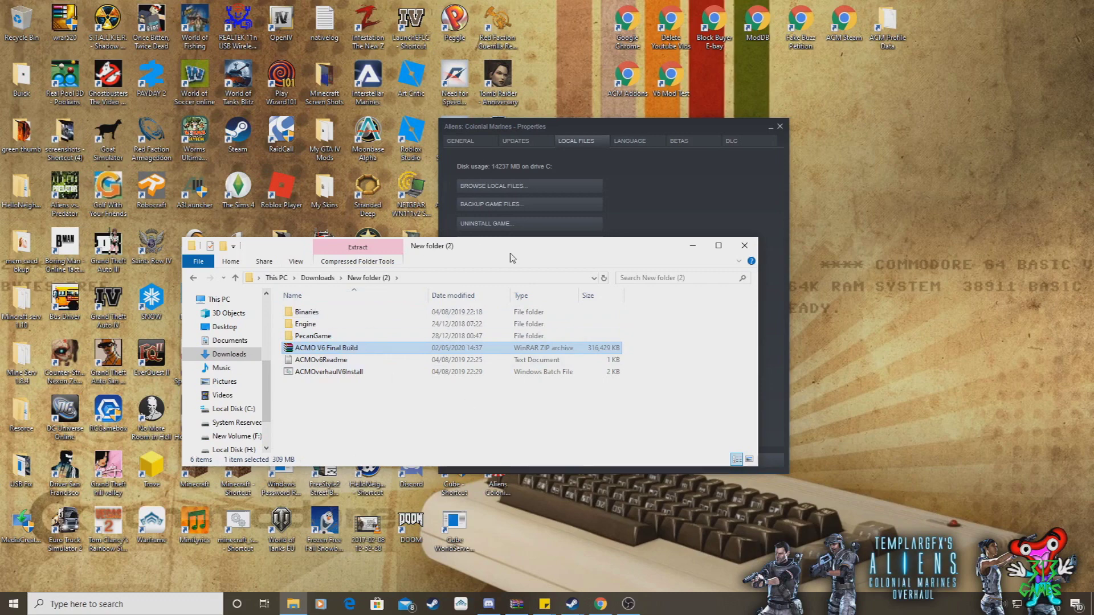
pyautogui.moveTo(510, 255); pyautogui.dragTo(491, 313)
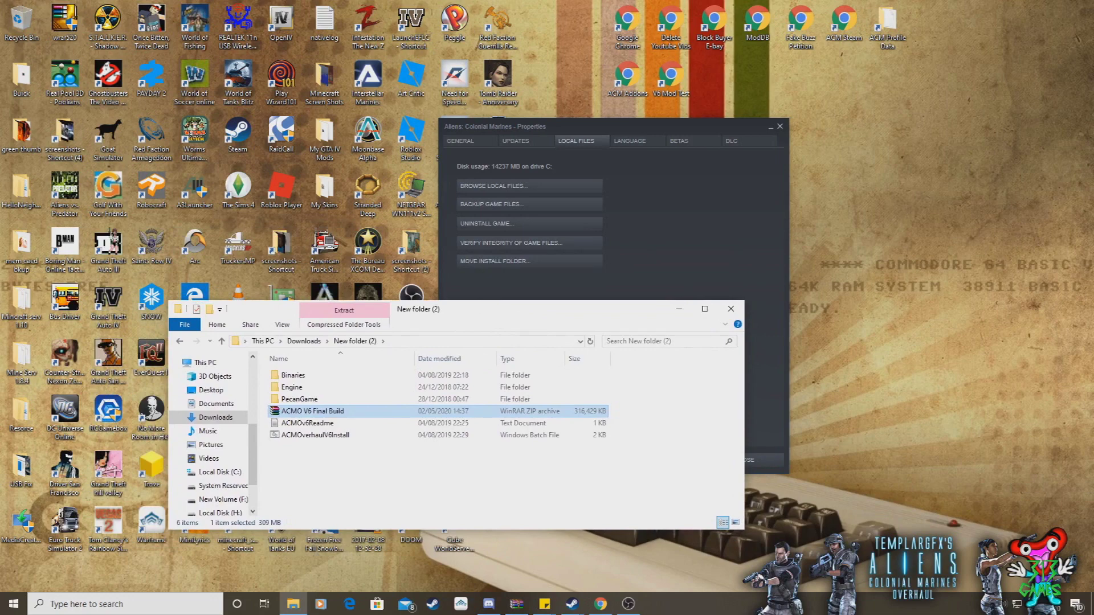
pyautogui.click(545, 605)
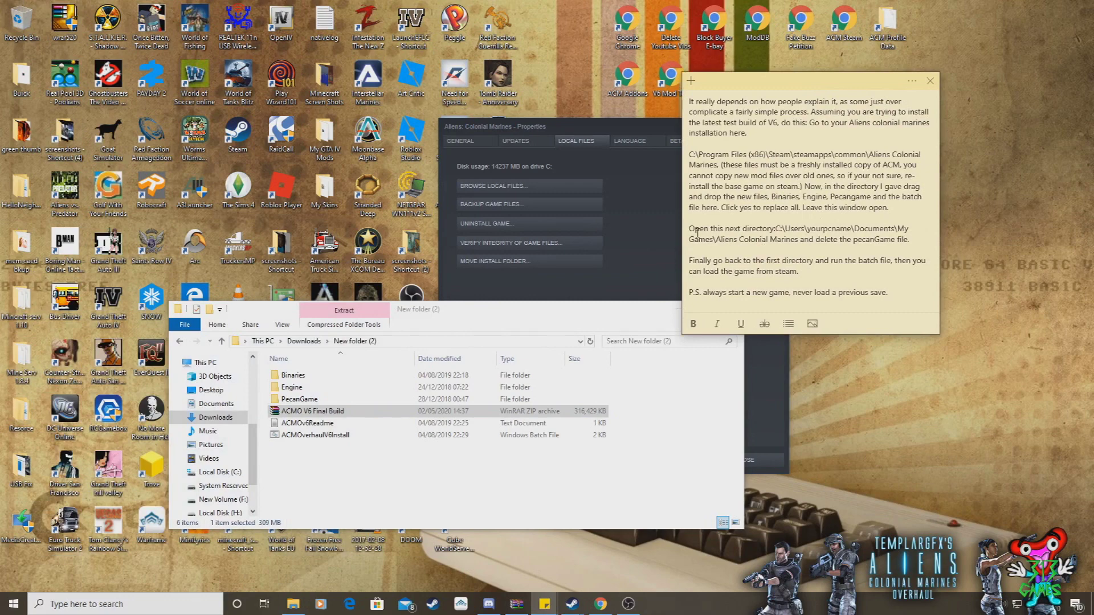
# Highlight the Steam game-folder path in the install note and open This PC from Start
pyautogui.click(690, 154)
pyautogui.hotkey('shift', 'End')
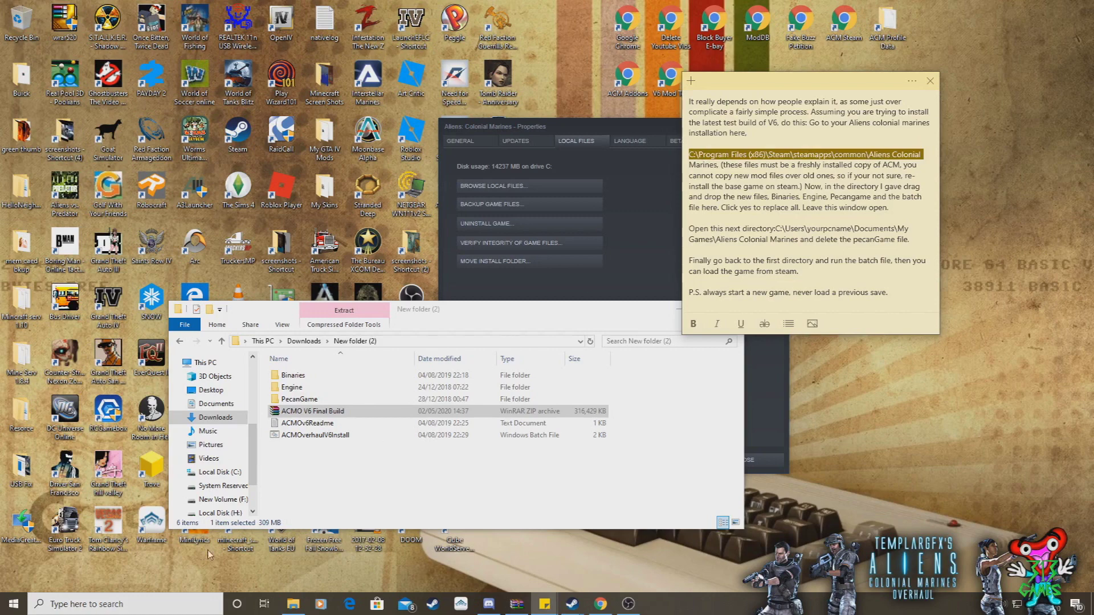
pyautogui.click(14, 604)
pyautogui.scroll(-5, 273, 513)
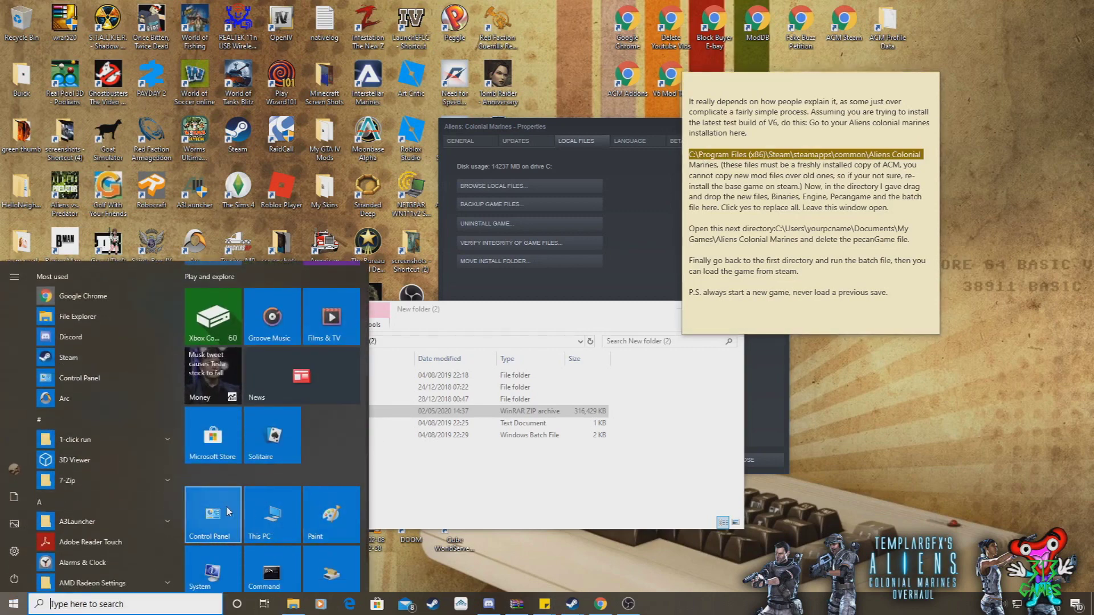
pyautogui.click(270, 530)
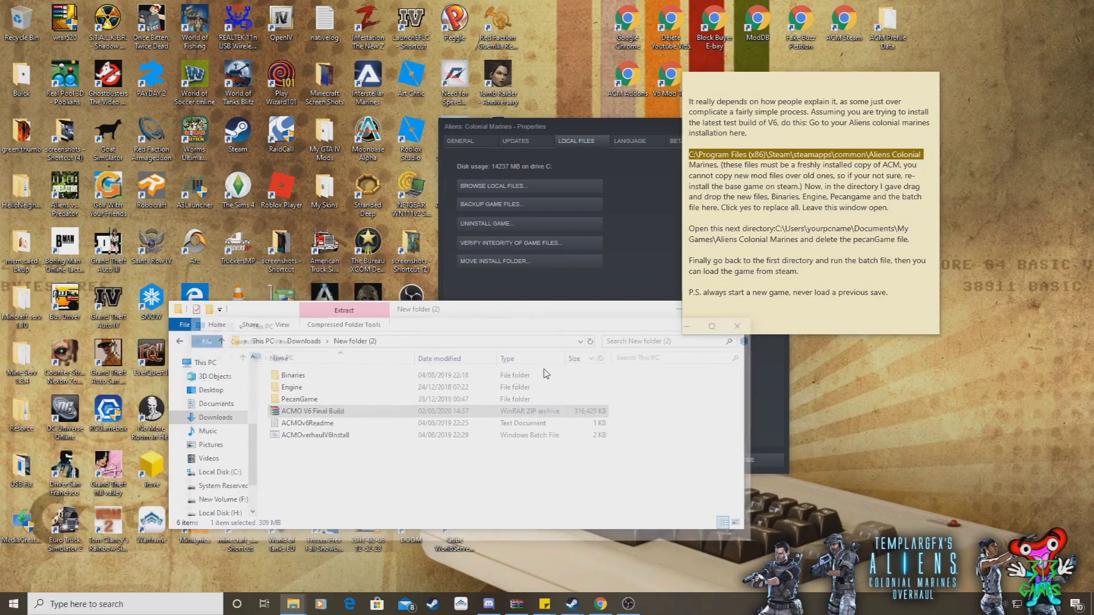
# Browse from Local Disk (C:) into Program Files (x86)\Steam
pyautogui.click(329, 520)
pyautogui.doubleClick(329, 520)
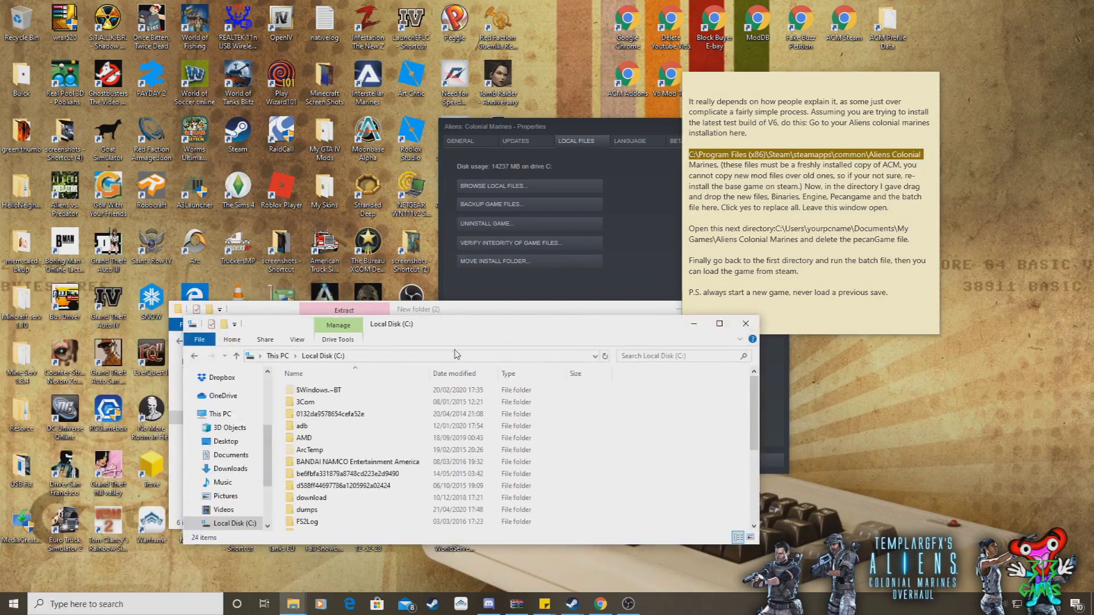
pyautogui.moveTo(399, 324); pyautogui.dragTo(328, 161)
pyautogui.scroll(-4, 255, 310)
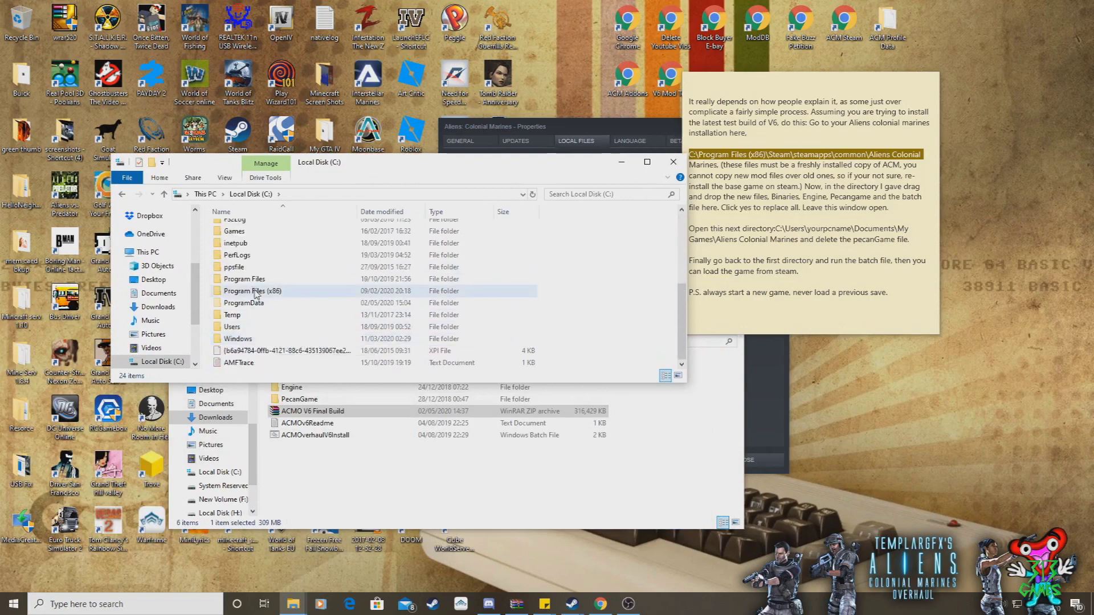
pyautogui.doubleClick(255, 291)
pyautogui.scroll(-8, 251, 325)
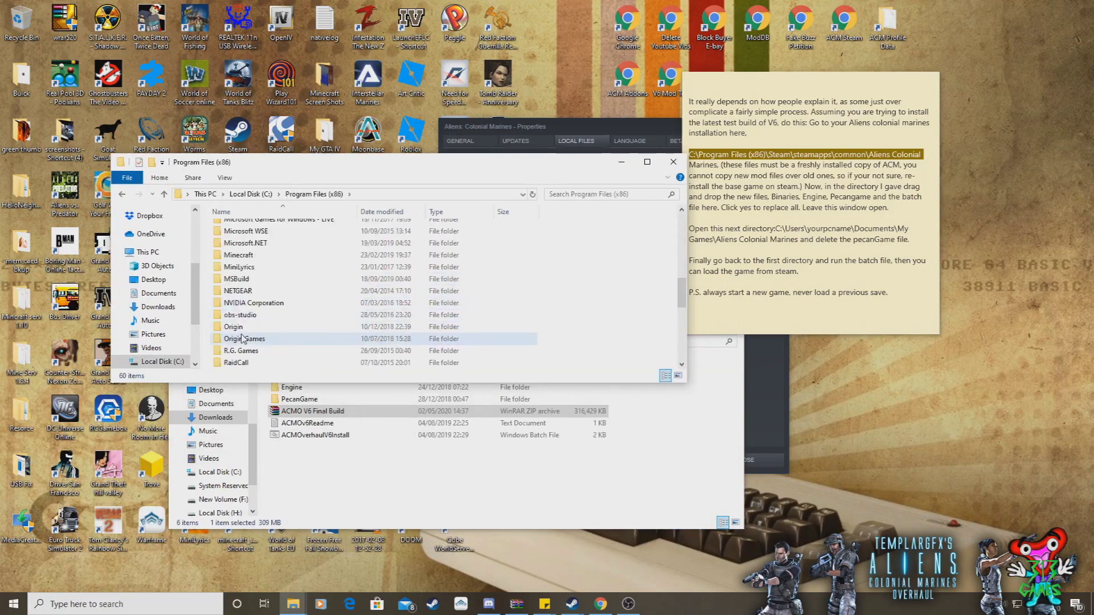
pyautogui.scroll(-2, 244, 339)
pyautogui.doubleClick(242, 341)
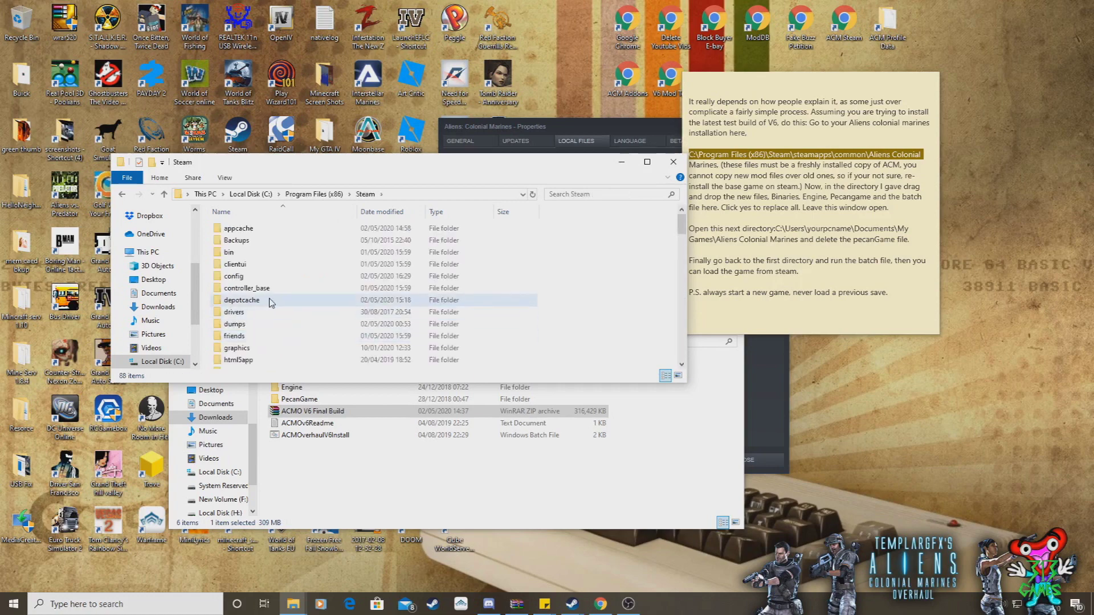
# Continue into steamapps\common\Aliens Colonial Marines and place that window beside the mod files
pyautogui.scroll(-3, 269, 302)
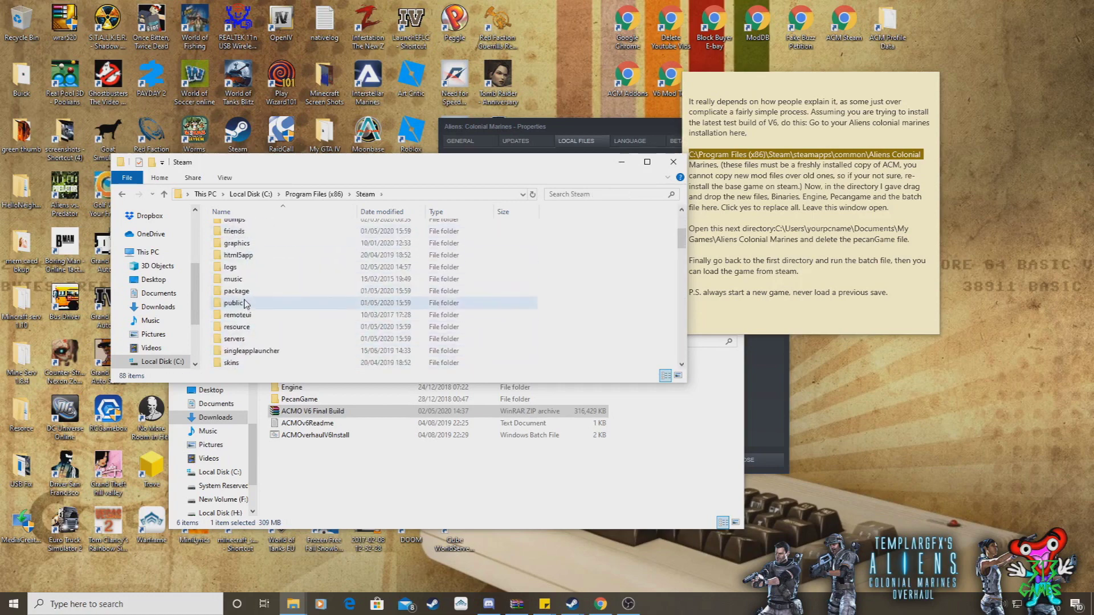
pyautogui.scroll(-3, 245, 302)
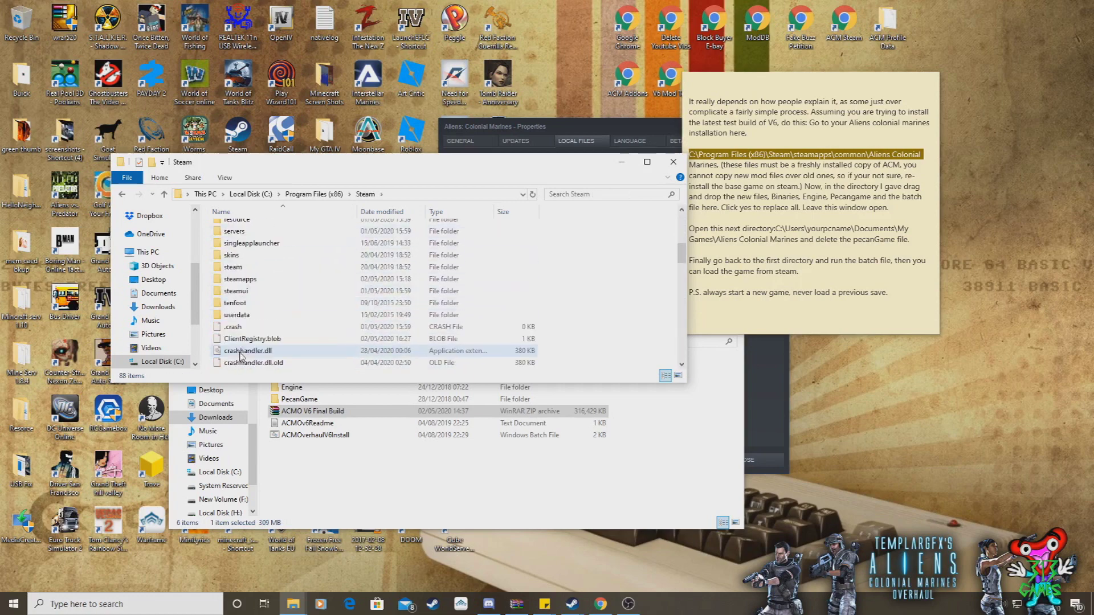
pyautogui.doubleClick(243, 281)
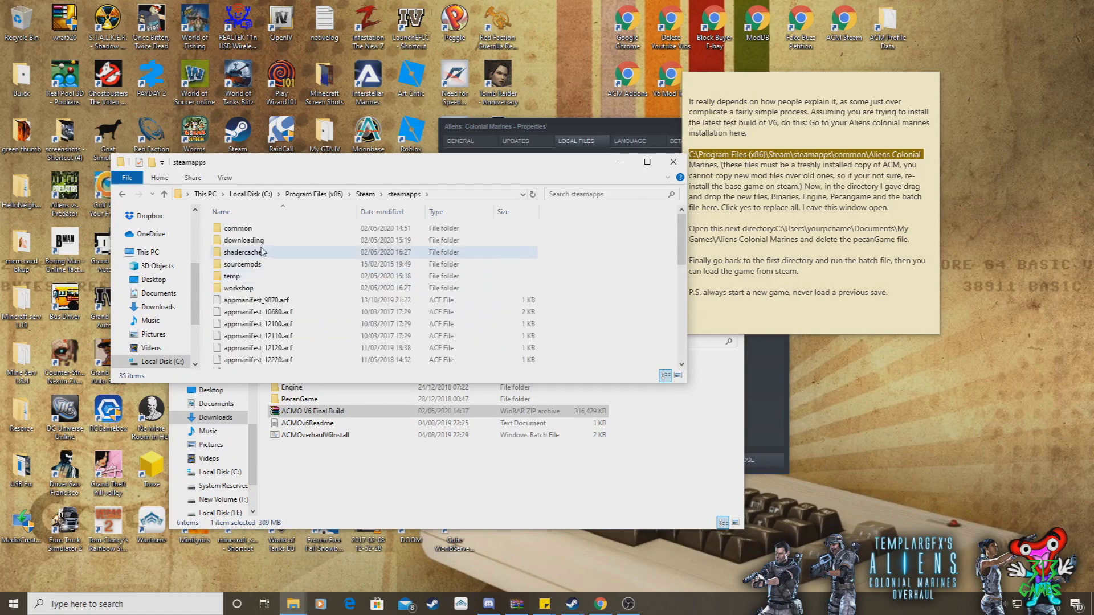
pyautogui.doubleClick(262, 228)
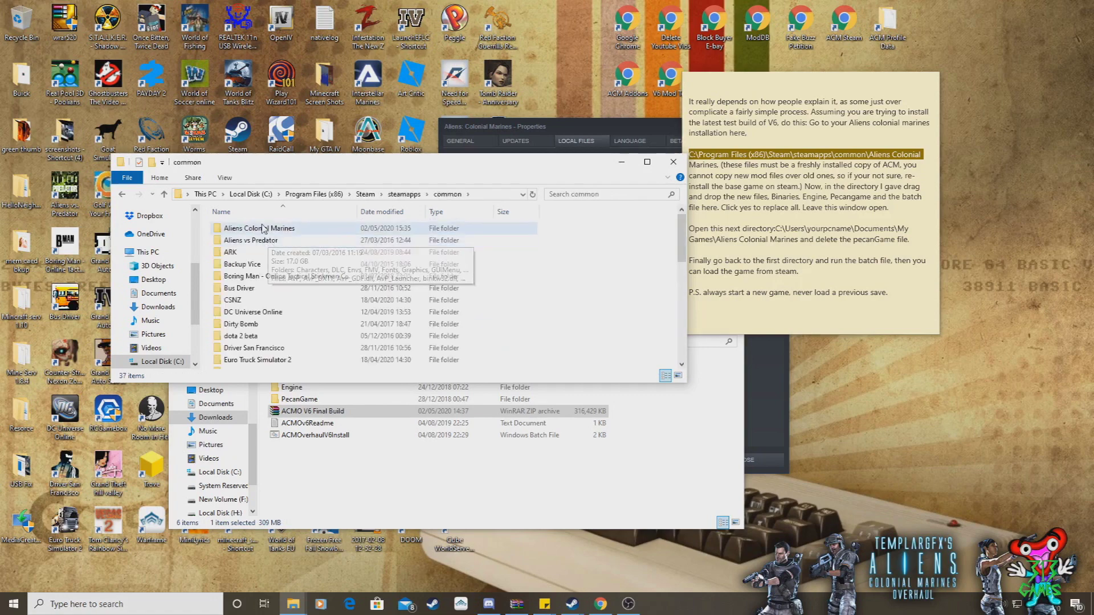
pyautogui.doubleClick(263, 229)
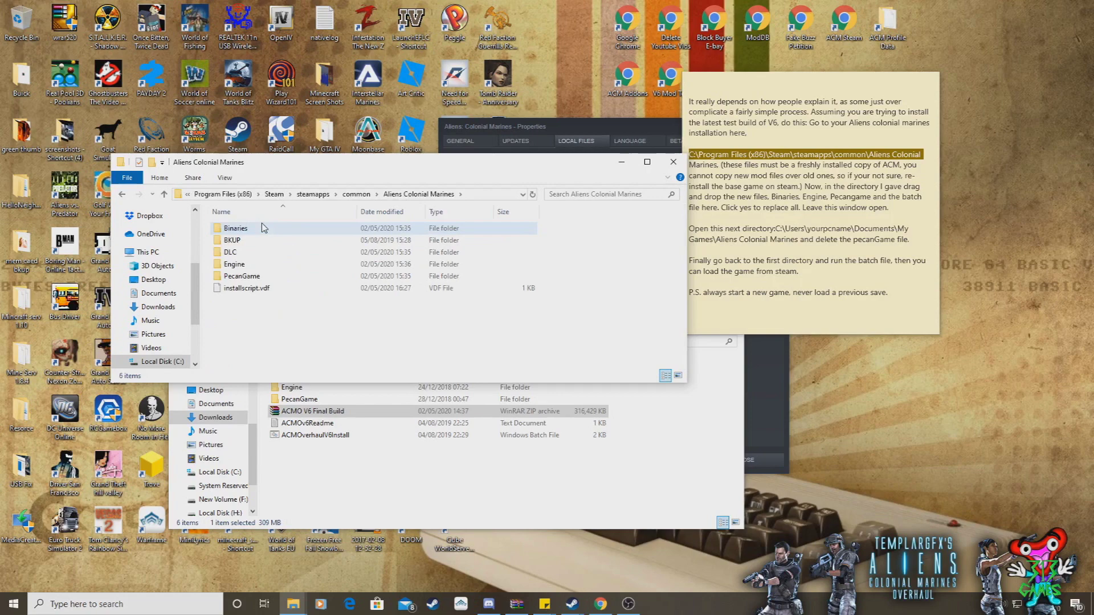
pyautogui.moveTo(374, 167); pyautogui.dragTo(304, 170)
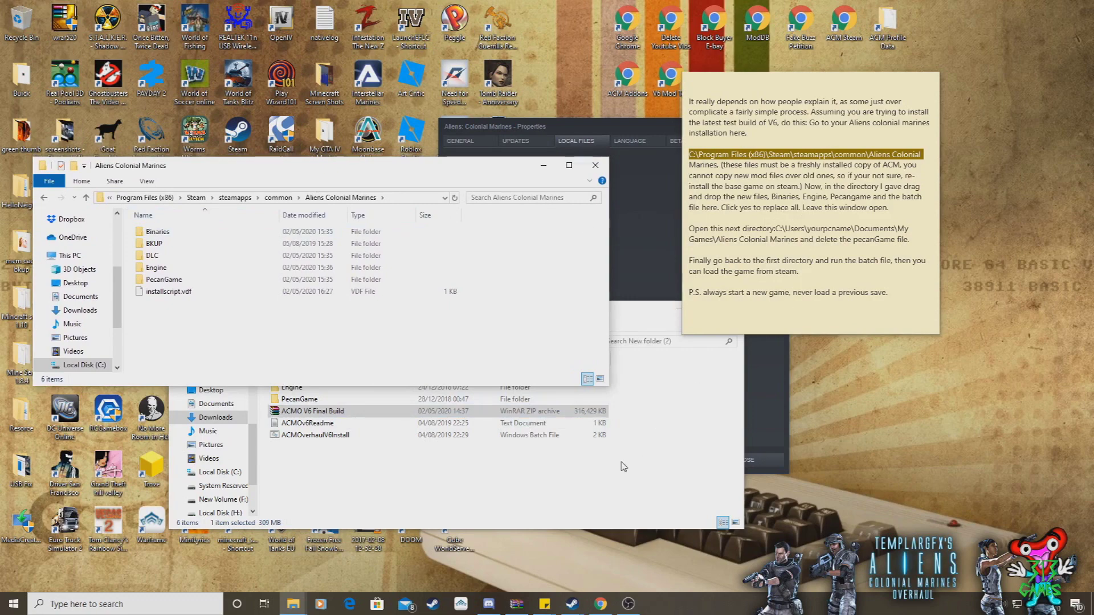
pyautogui.click(640, 472)
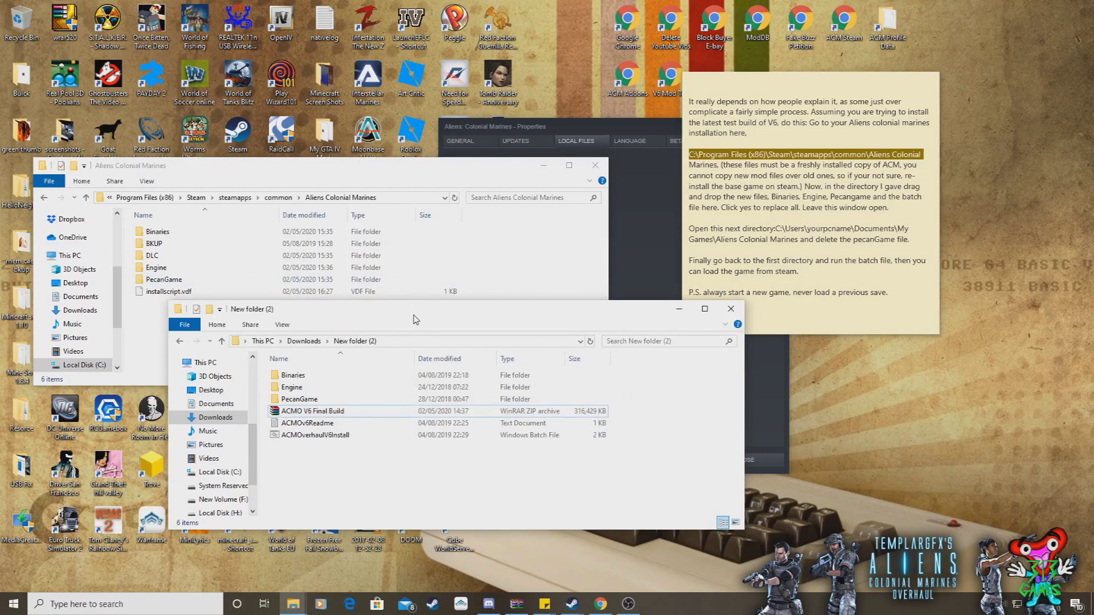
# Move Binaries, Engine and PecanGame into the game folder, replacing the existing files
pyautogui.moveTo(414, 319); pyautogui.dragTo(662, 223)
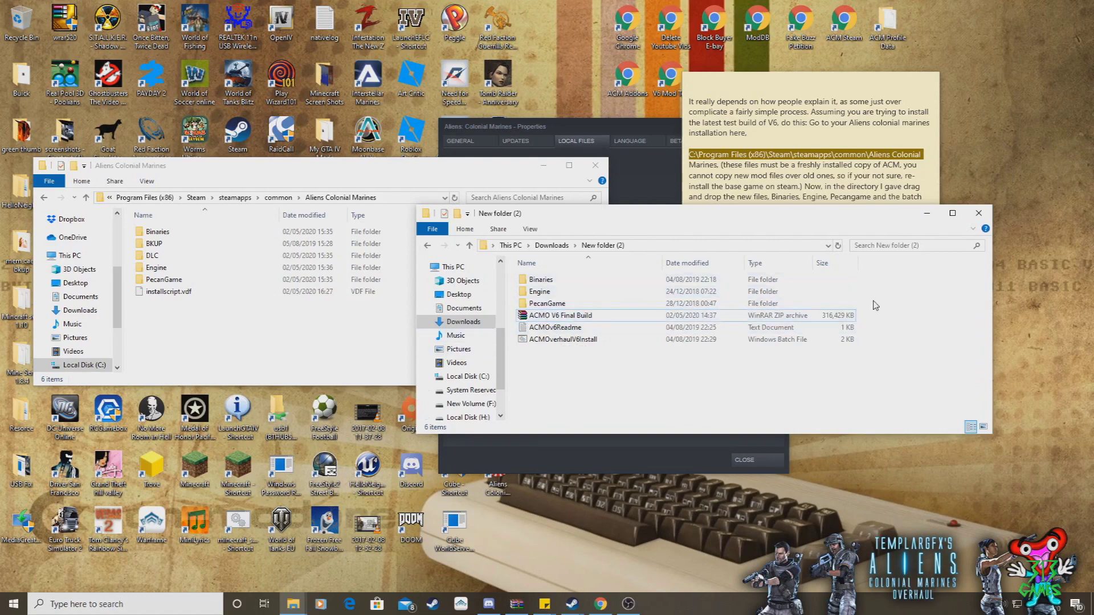
pyautogui.moveTo(876, 309); pyautogui.dragTo(277, 325)
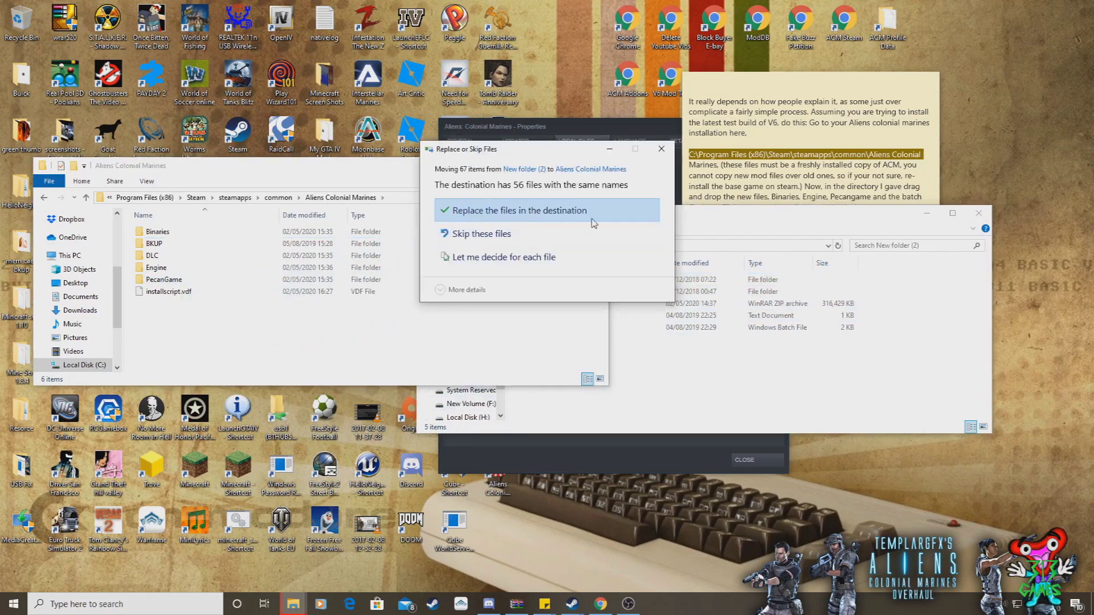
pyautogui.click(593, 223)
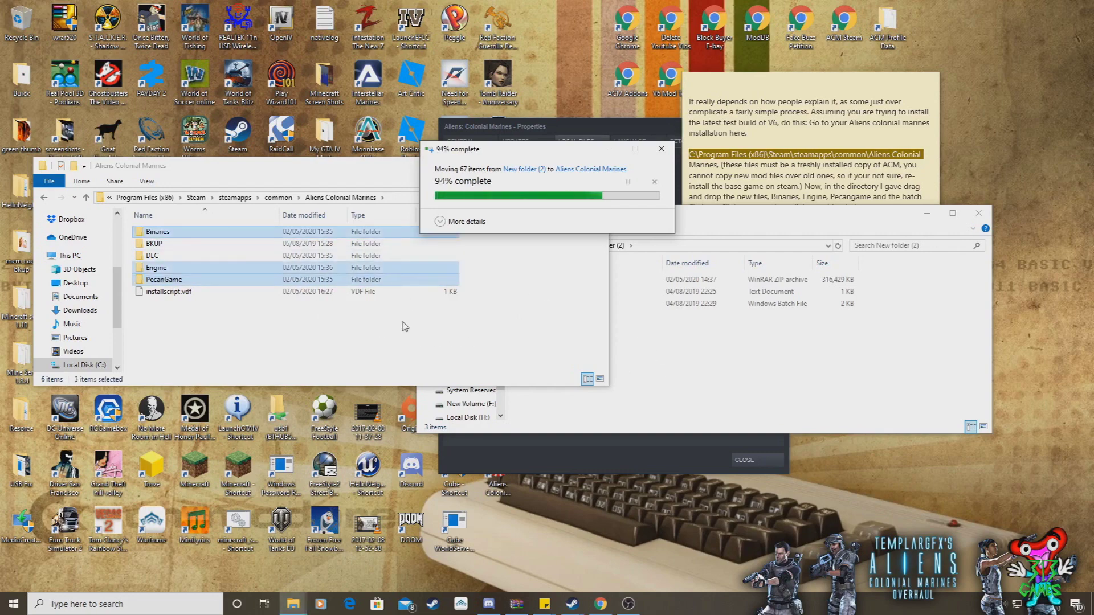
# Move the ACMOverhaulV6Install batch file into the game folder as well
pyautogui.click(733, 372)
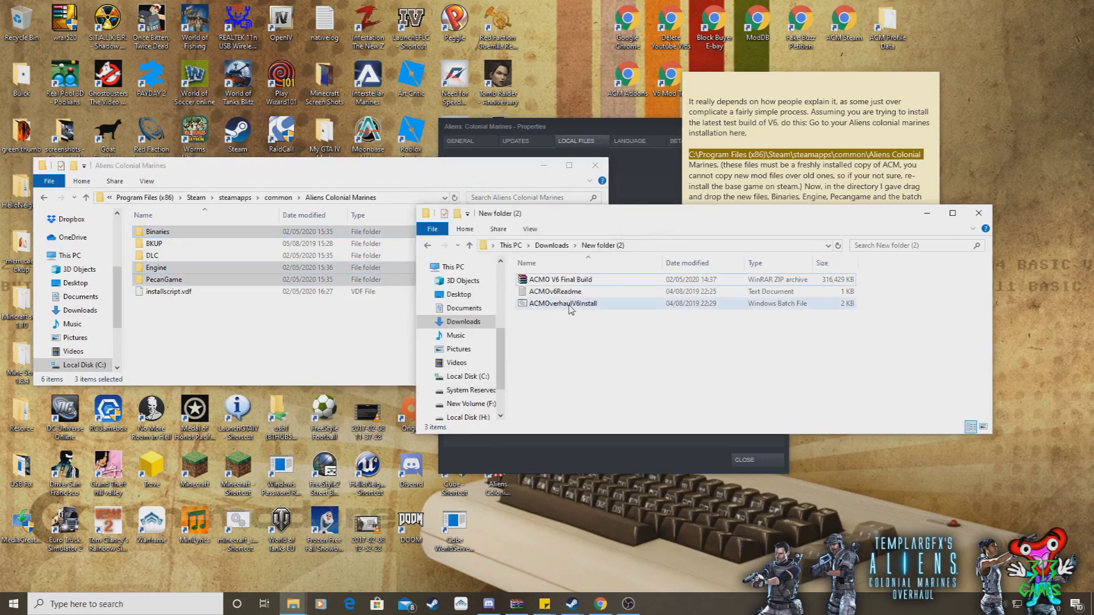
pyautogui.moveTo(576, 311); pyautogui.dragTo(171, 345)
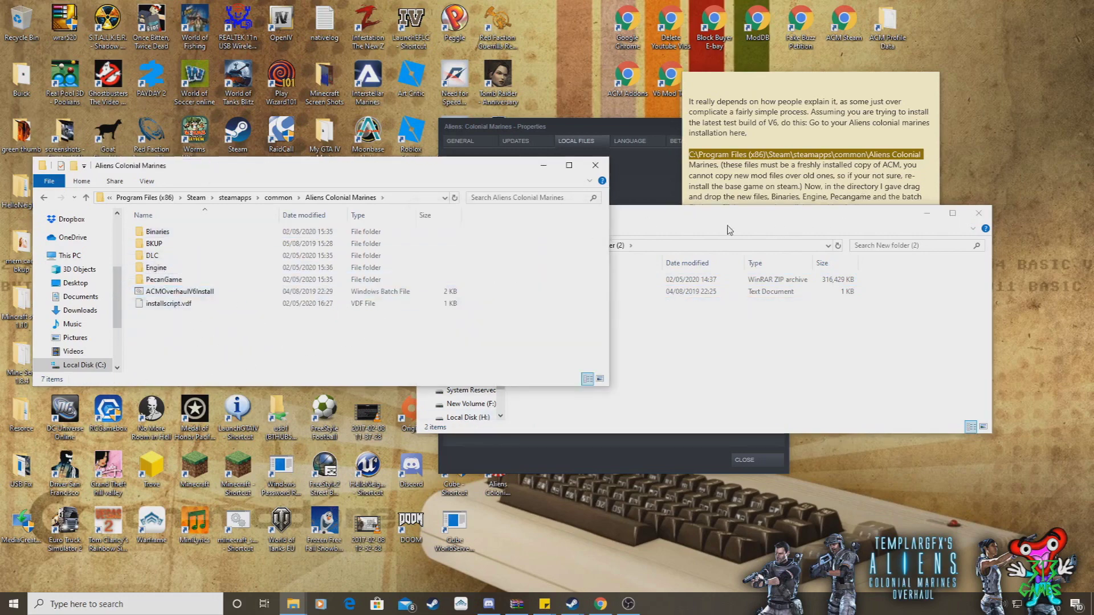
pyautogui.click(757, 232)
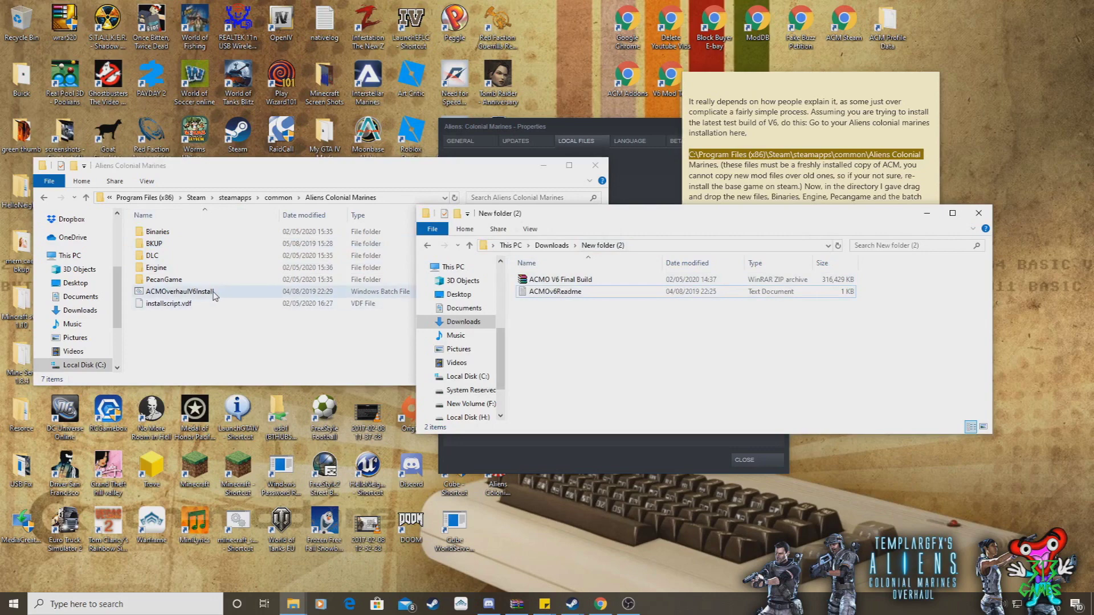
# Close the New folder (2) window and move the game folder window near the screen top
pyautogui.click(979, 214)
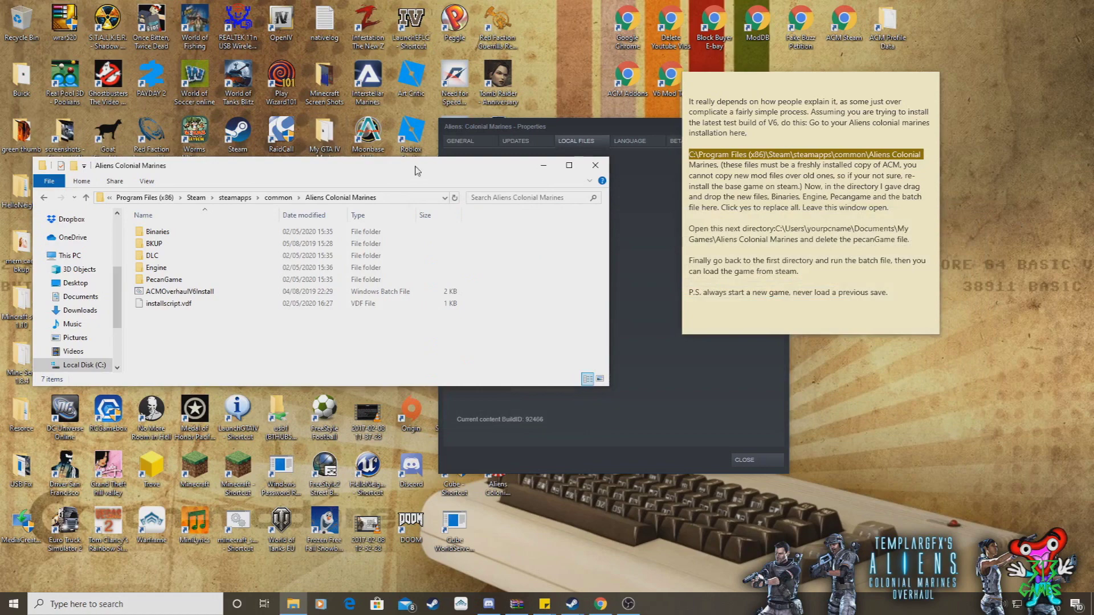
pyautogui.moveTo(415, 167); pyautogui.dragTo(459, 148)
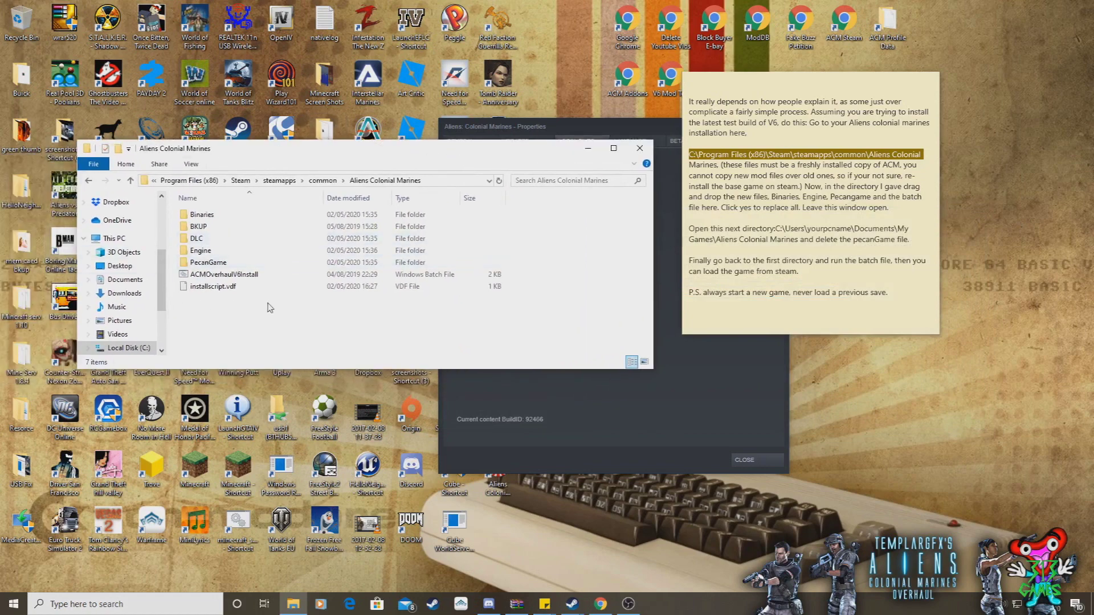
pyautogui.moveTo(335, 159); pyautogui.dragTo(318, 60)
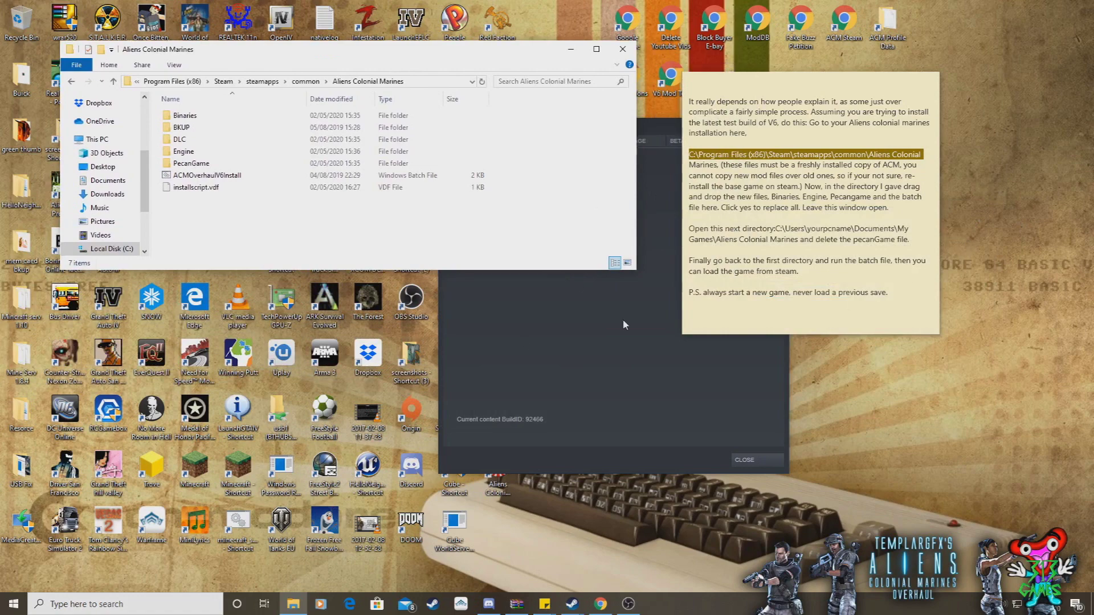
# Highlight the Documents\My Games\Aliens Colonial Marines path in the note, then bring up Start
pyautogui.click(743, 229)
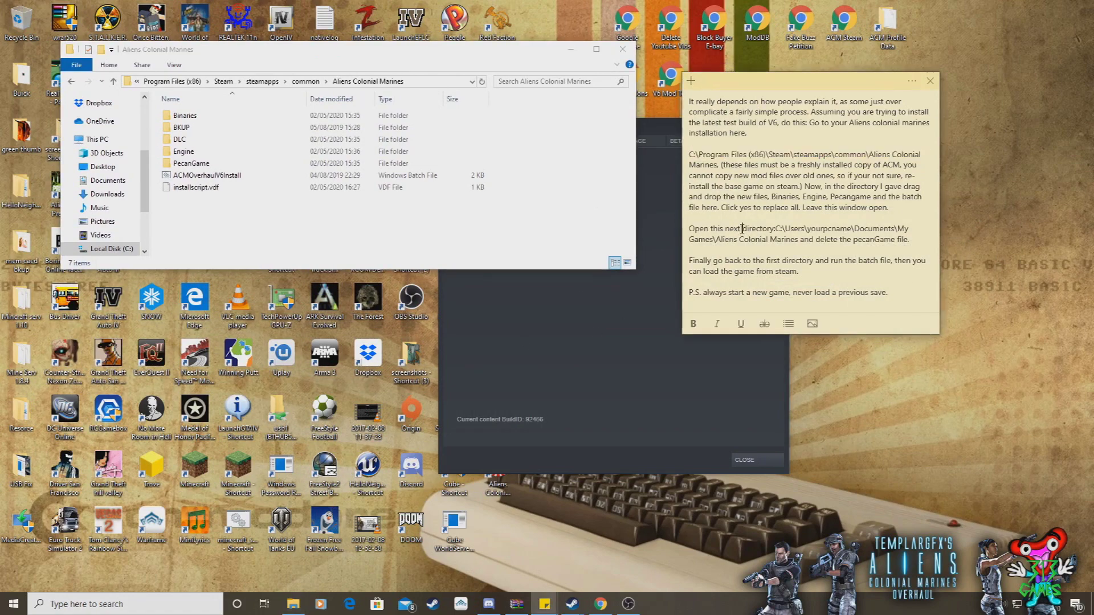
pyautogui.moveTo(742, 228); pyautogui.dragTo(932, 240)
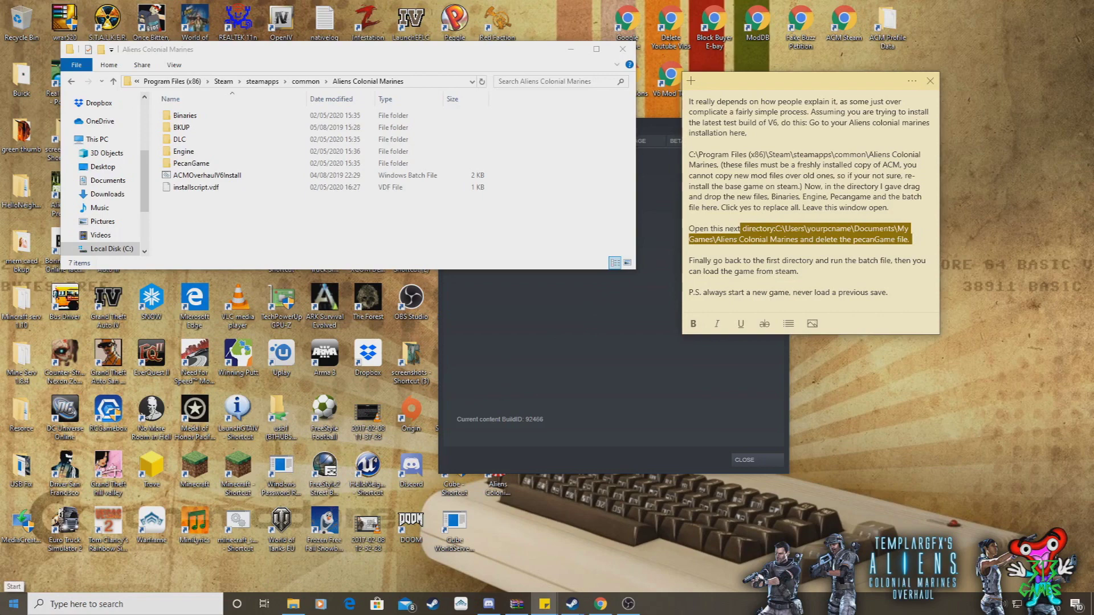
pyautogui.click(11, 604)
pyautogui.scroll(-3, 263, 492)
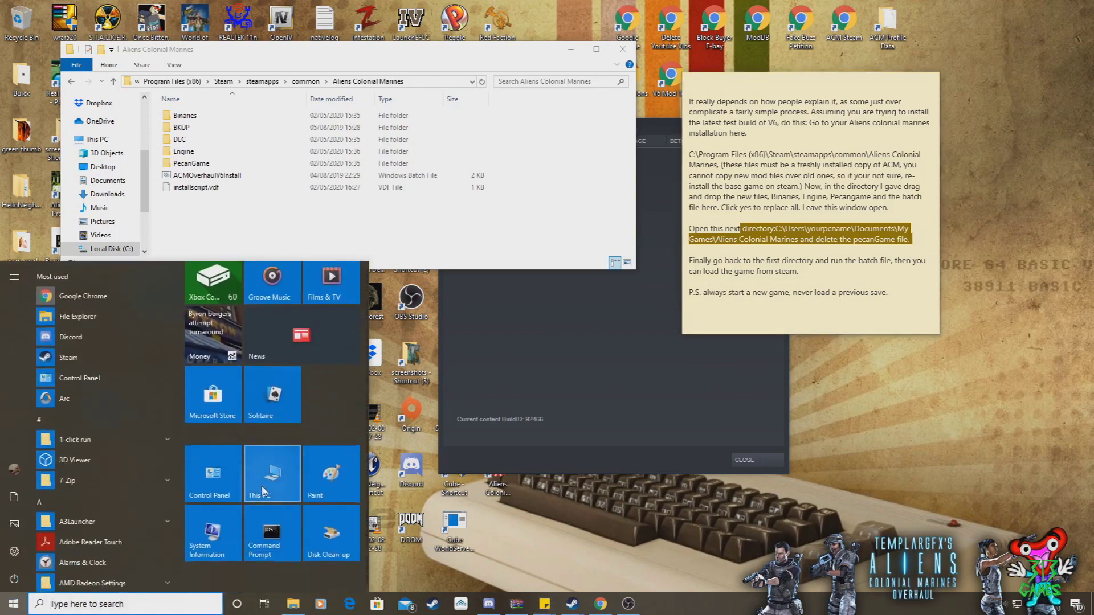
# Open This PC and browse to Documents\My Games\Aliens Colonial Marines
pyautogui.click(264, 484)
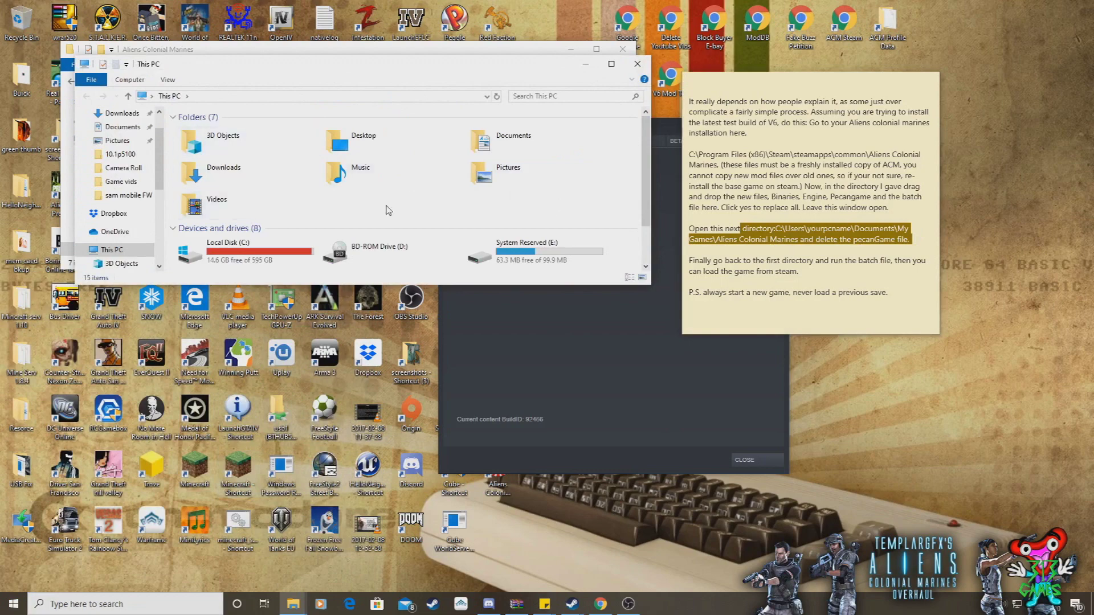
pyautogui.moveTo(486, 68); pyautogui.dragTo(450, 71)
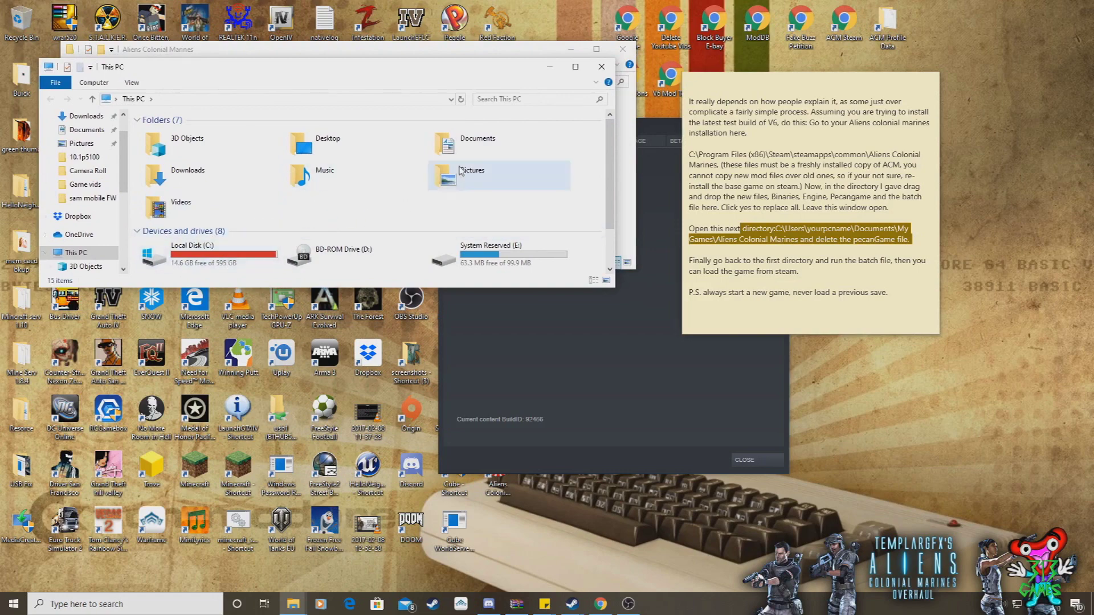
pyautogui.doubleClick(472, 147)
pyautogui.scroll(-5, 165, 170)
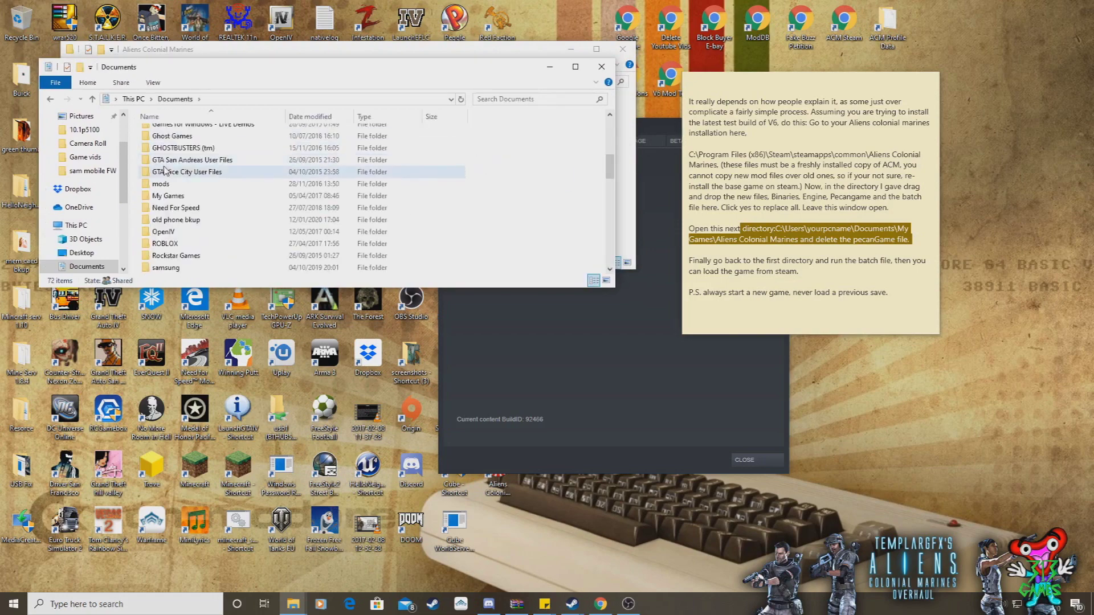
pyautogui.scroll(-1, 174, 194)
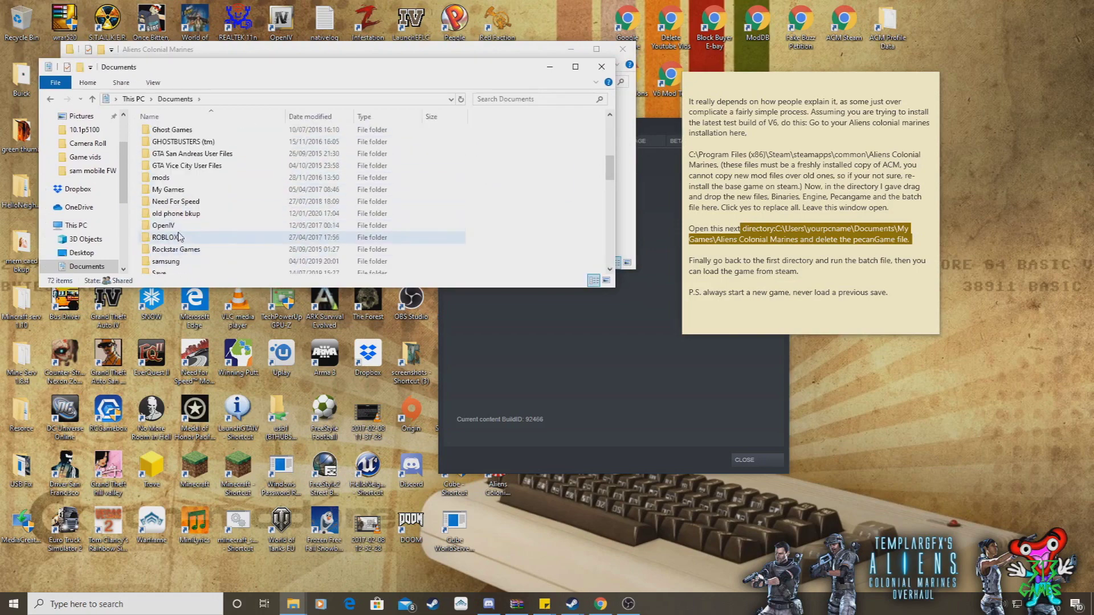
pyautogui.doubleClick(174, 193)
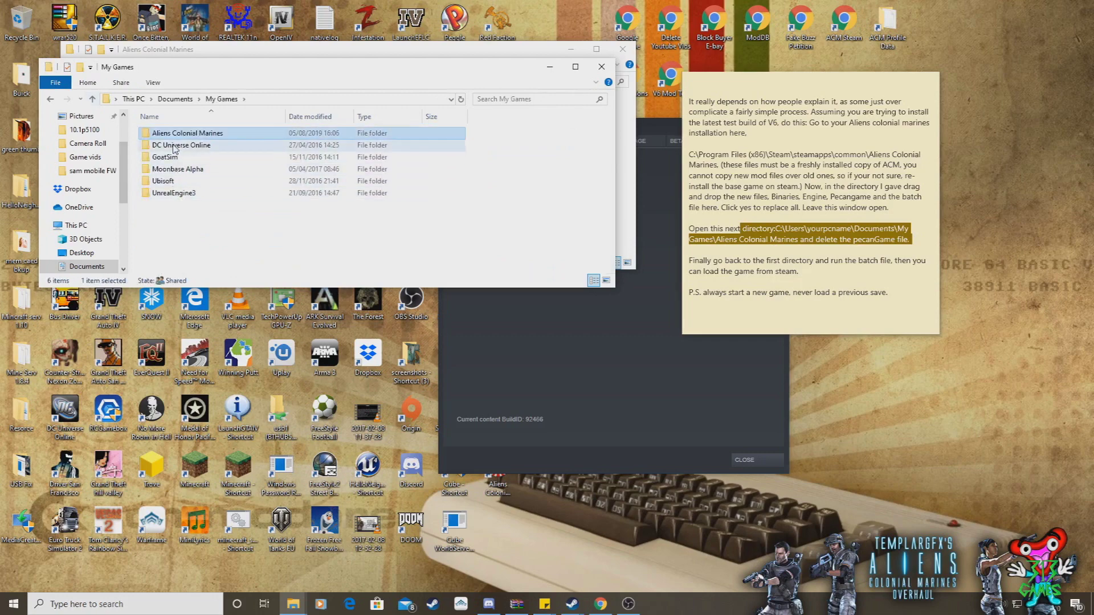
pyautogui.doubleClick(181, 134)
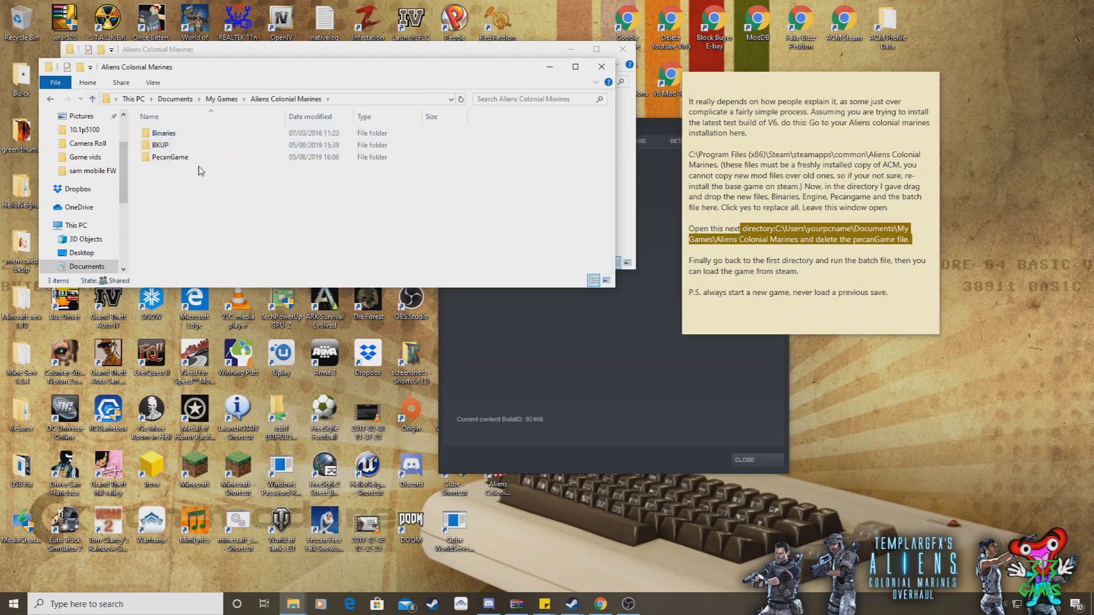
# Delete the PecanGame config folder there, confirming the Recycle Bin prompt
pyautogui.click(169, 159)
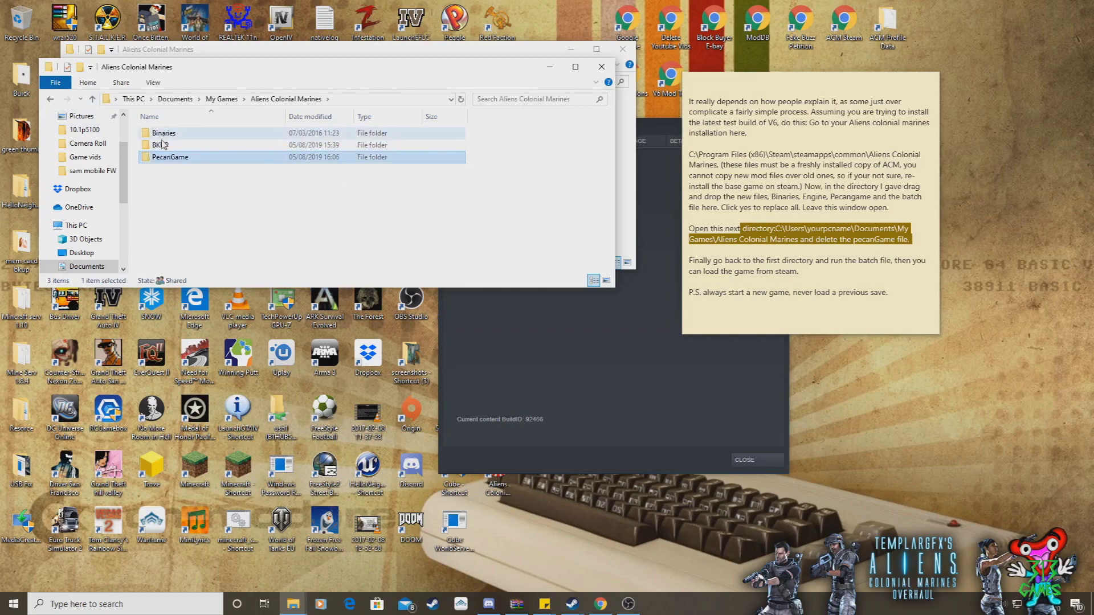
pyautogui.rightClick(164, 162)
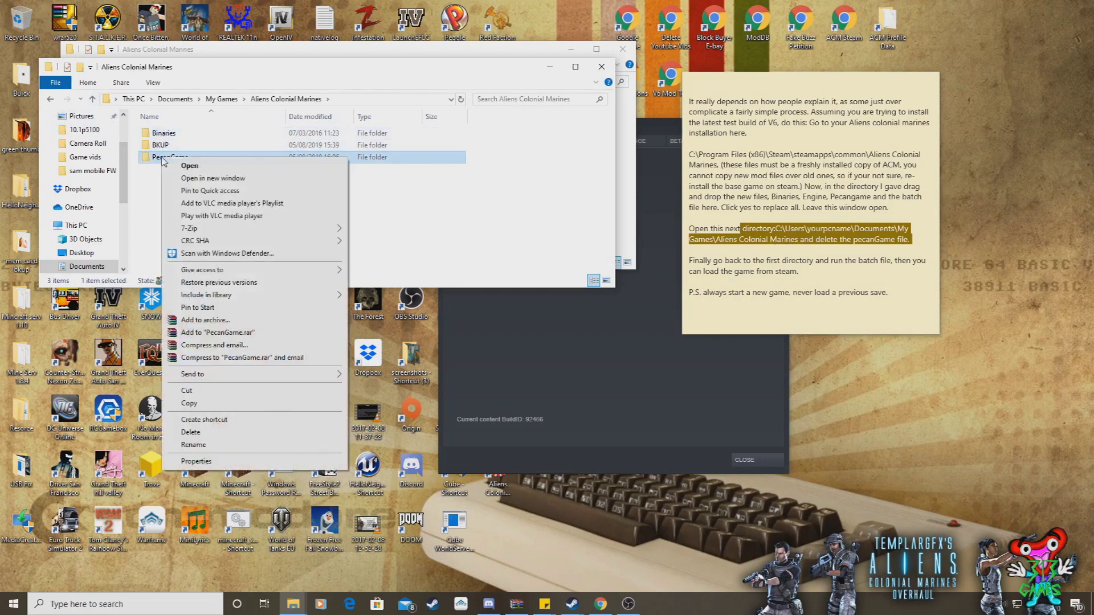
pyautogui.click(212, 433)
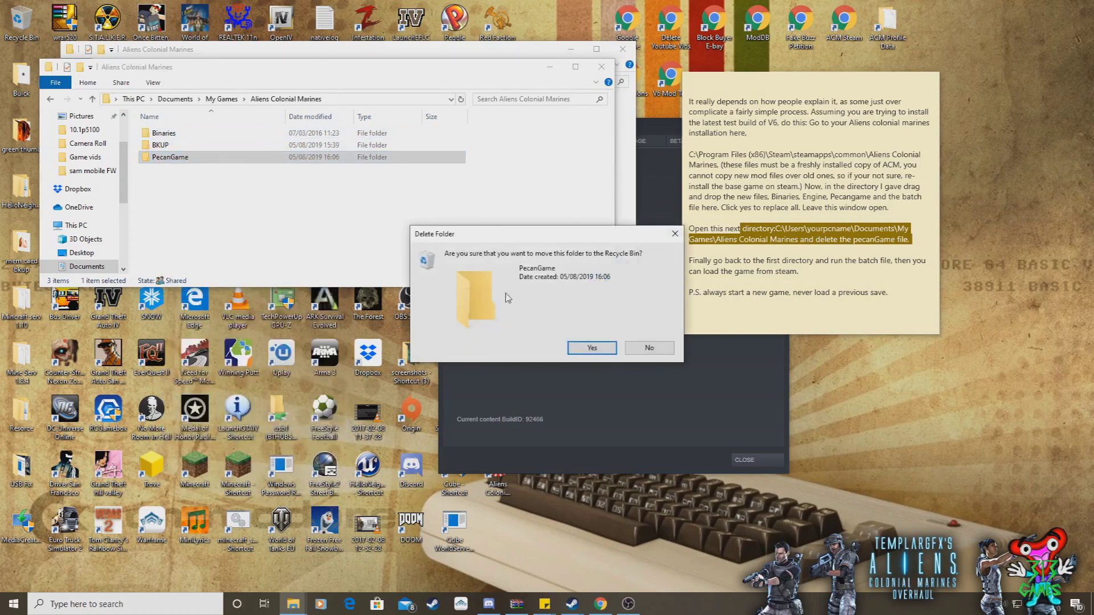
pyautogui.click(579, 349)
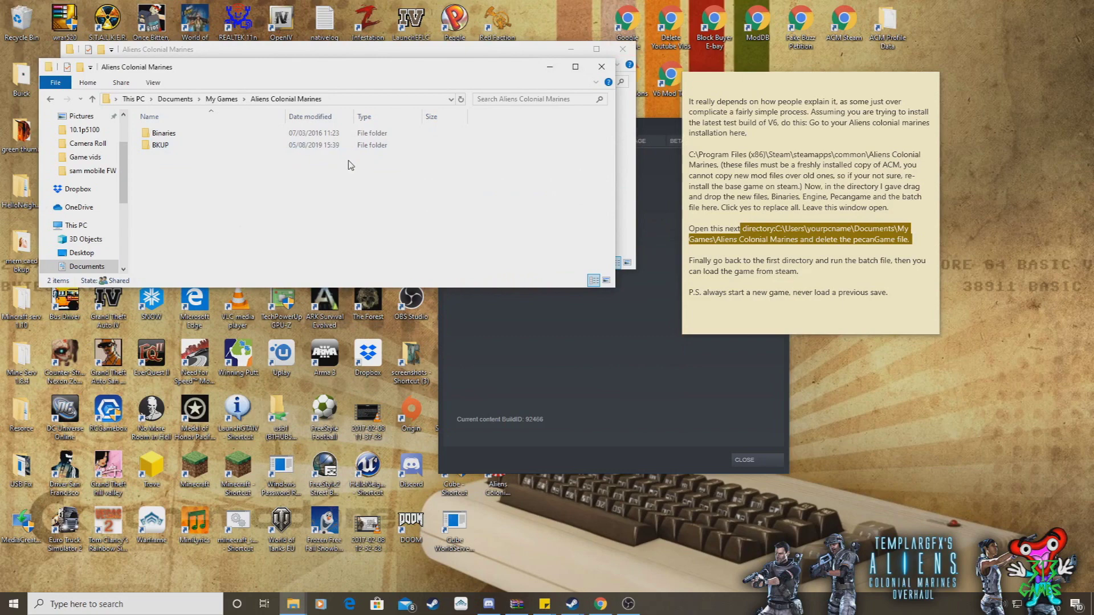
pyautogui.click(550, 67)
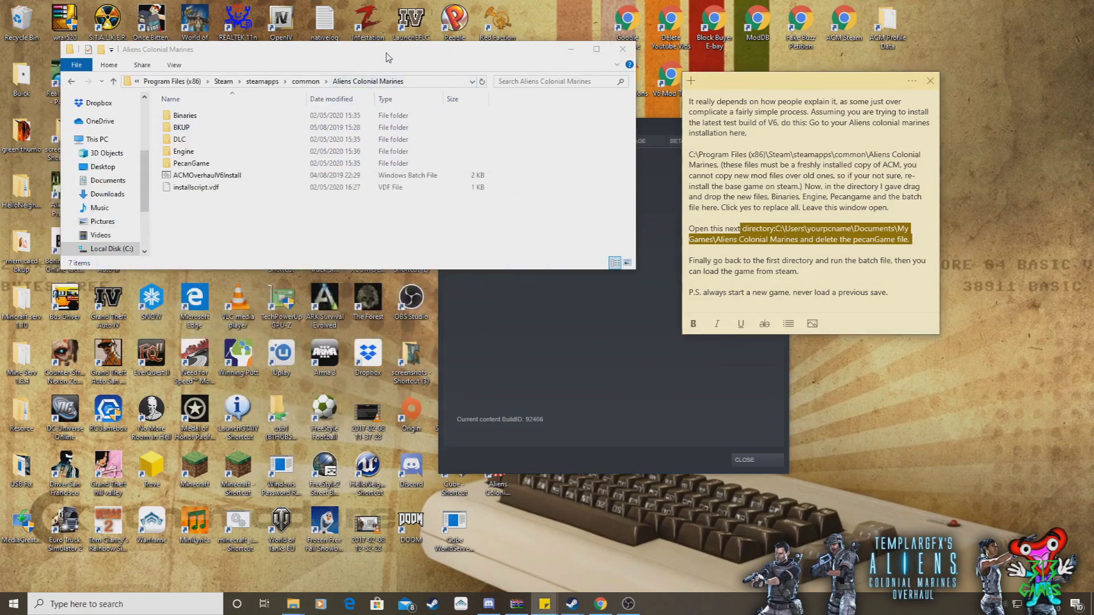
# Run the ACMOverhaulV6Install batch file to completion, then close the game folder window
pyautogui.moveTo(386, 57); pyautogui.dragTo(409, 134)
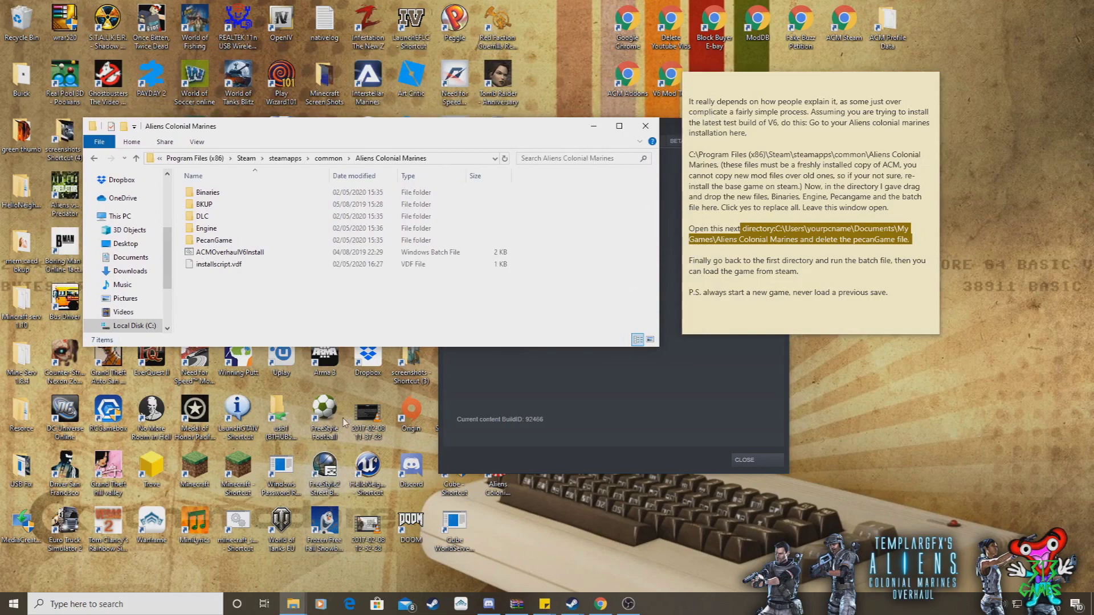
pyautogui.doubleClick(227, 253)
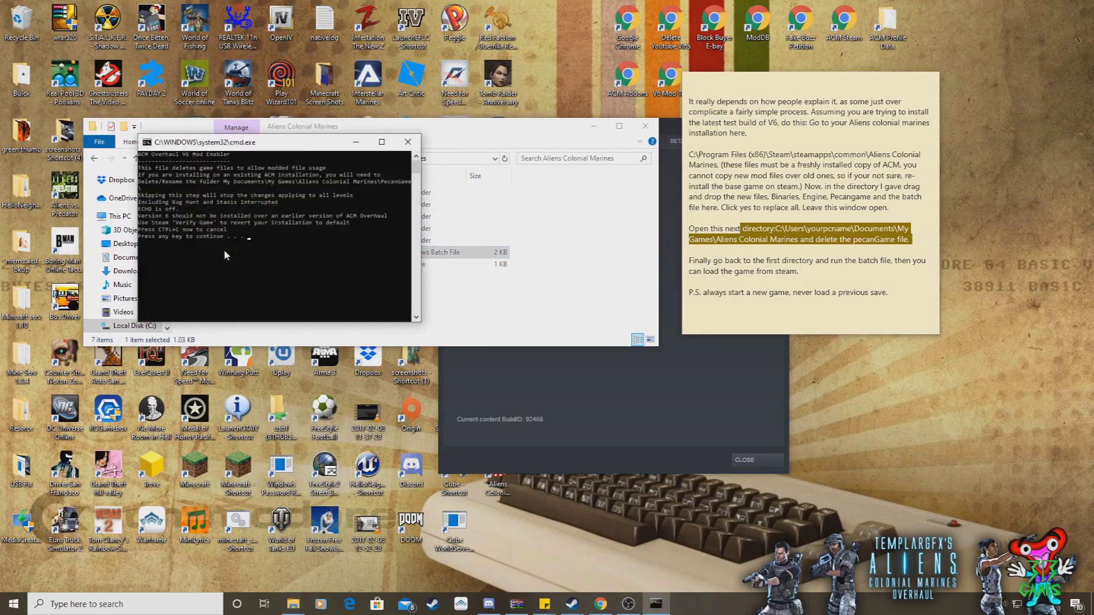
pyautogui.press('Return')
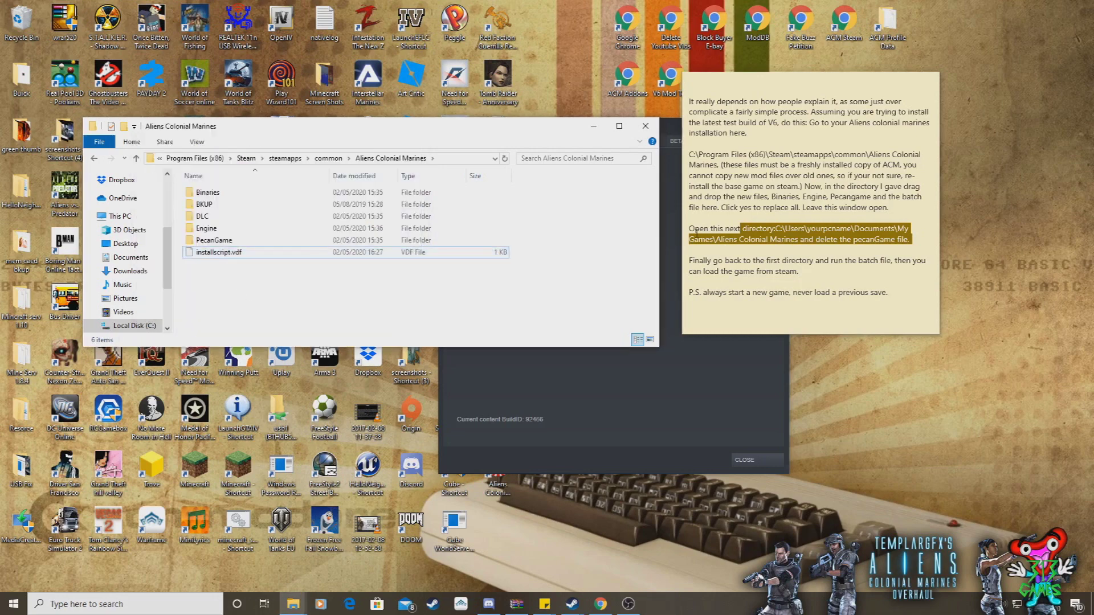
pyautogui.moveTo(505, 129); pyautogui.dragTo(439, 220)
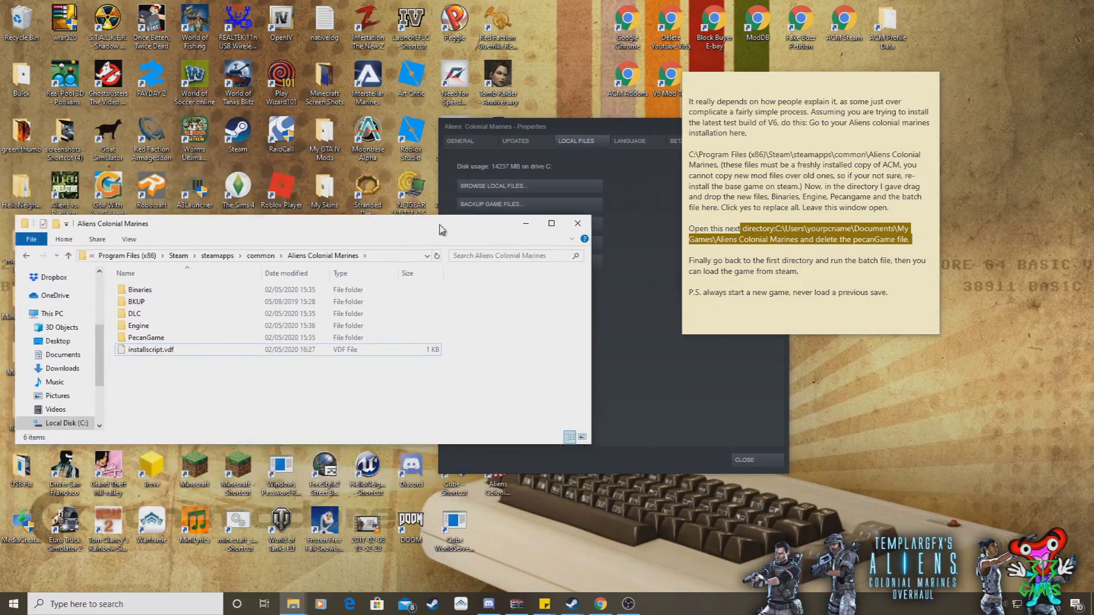
pyautogui.click(577, 223)
# Launch Aliens: Colonial Marines from the Steam library and open its Settings menu once loaded
pyautogui.moveTo(573, 605)
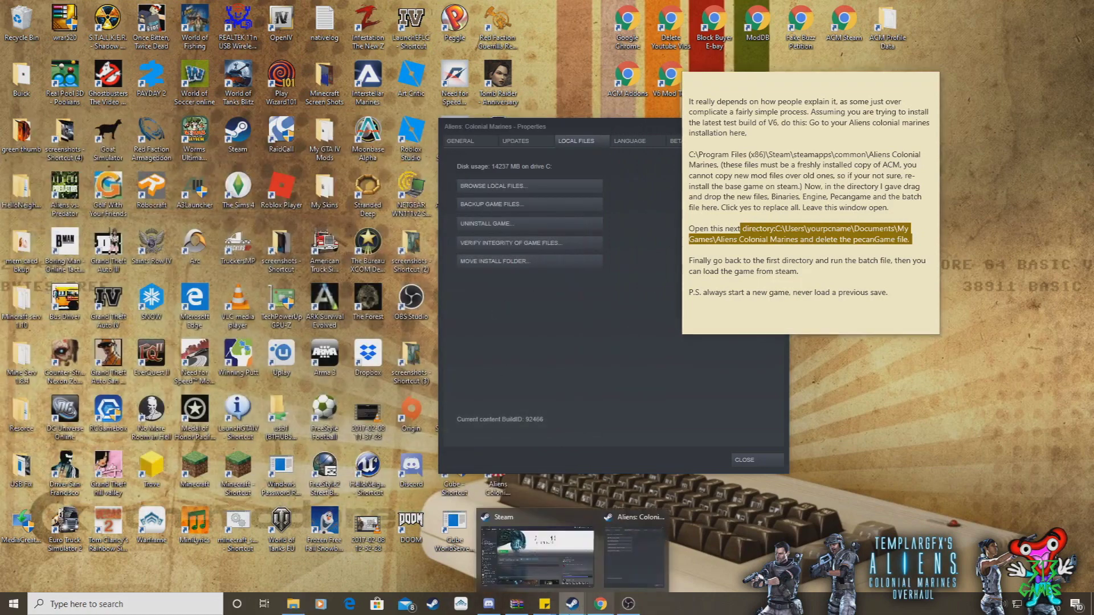
pyautogui.click(526, 529)
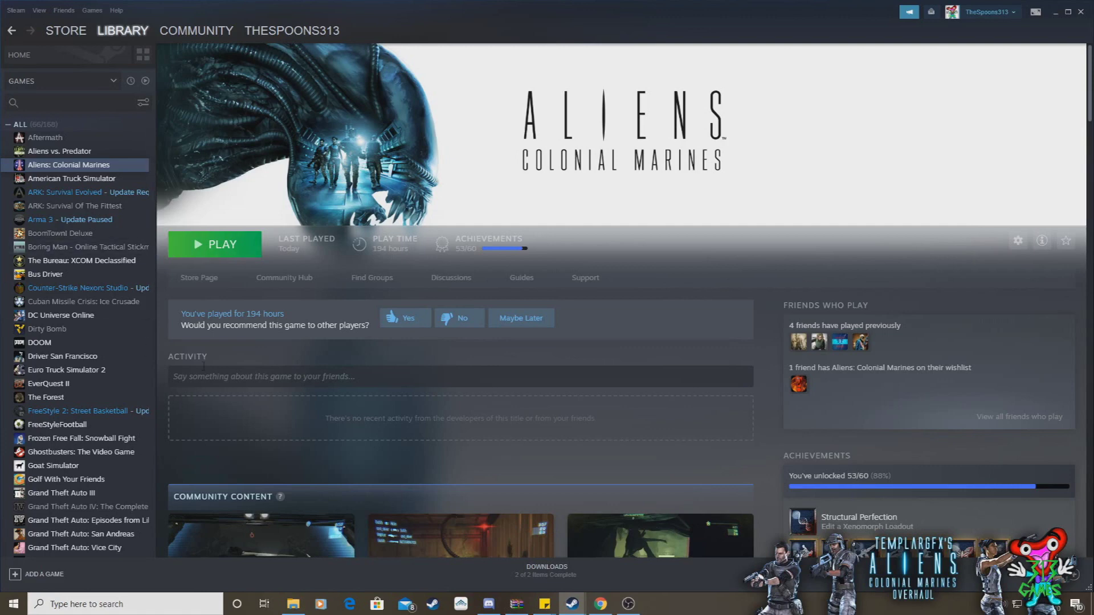
pyautogui.click(214, 249)
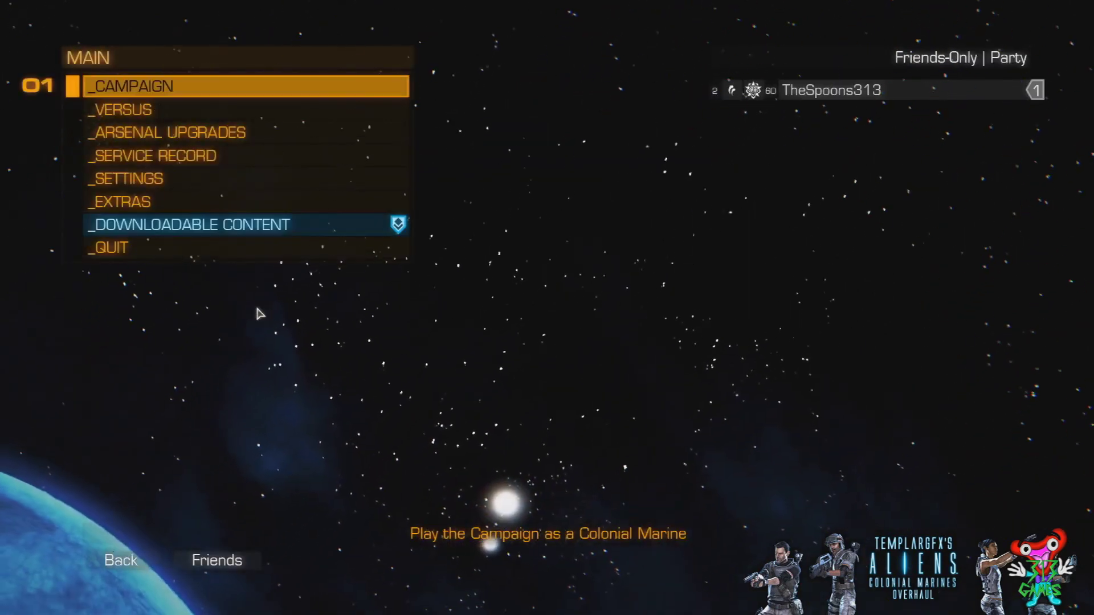
pyautogui.click(161, 178)
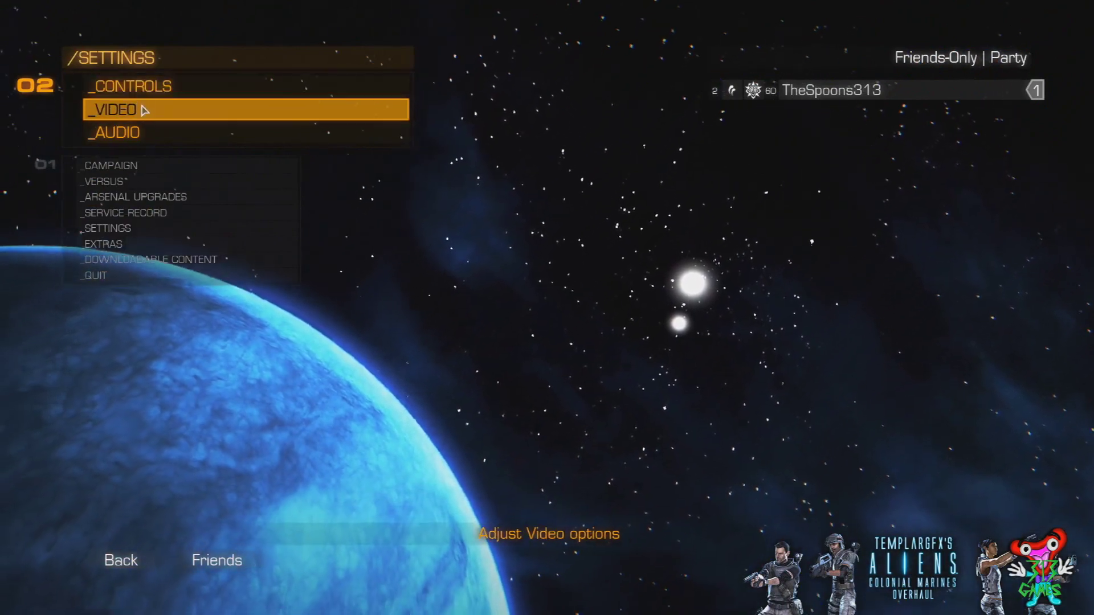
# Max out Texture, World and Shadow Detail in Video settings, accept, and return to the main menu
pyautogui.click(144, 116)
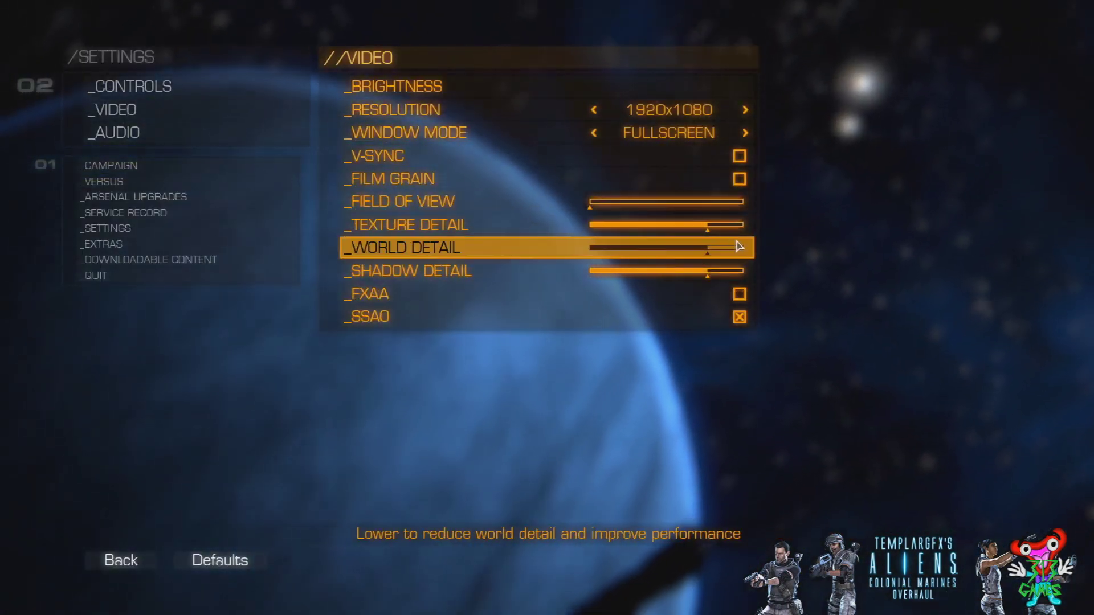
pyautogui.moveTo(708, 226)
pyautogui.mouseDown()
pyautogui.moveTo(748, 233)
pyautogui.moveTo(761, 276)
pyautogui.mouseUp()
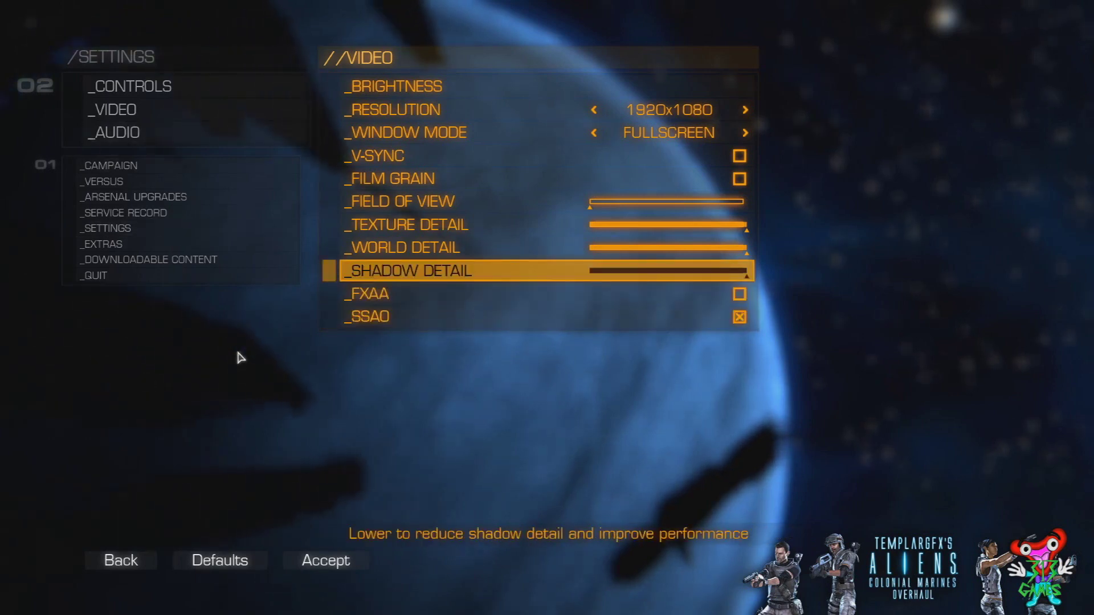
pyautogui.press('Escape')
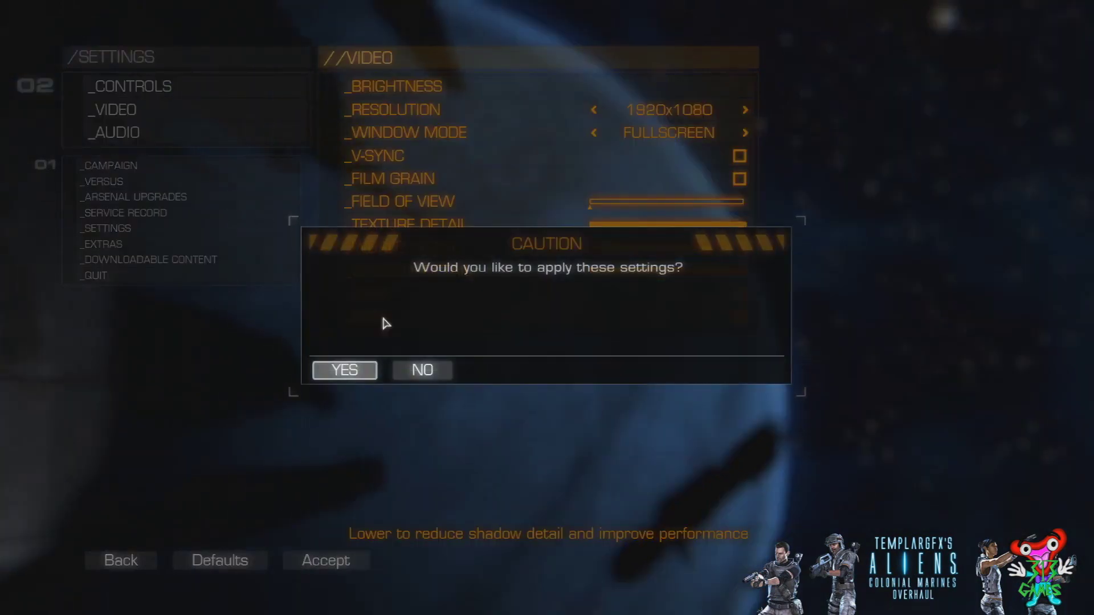
pyautogui.click(344, 371)
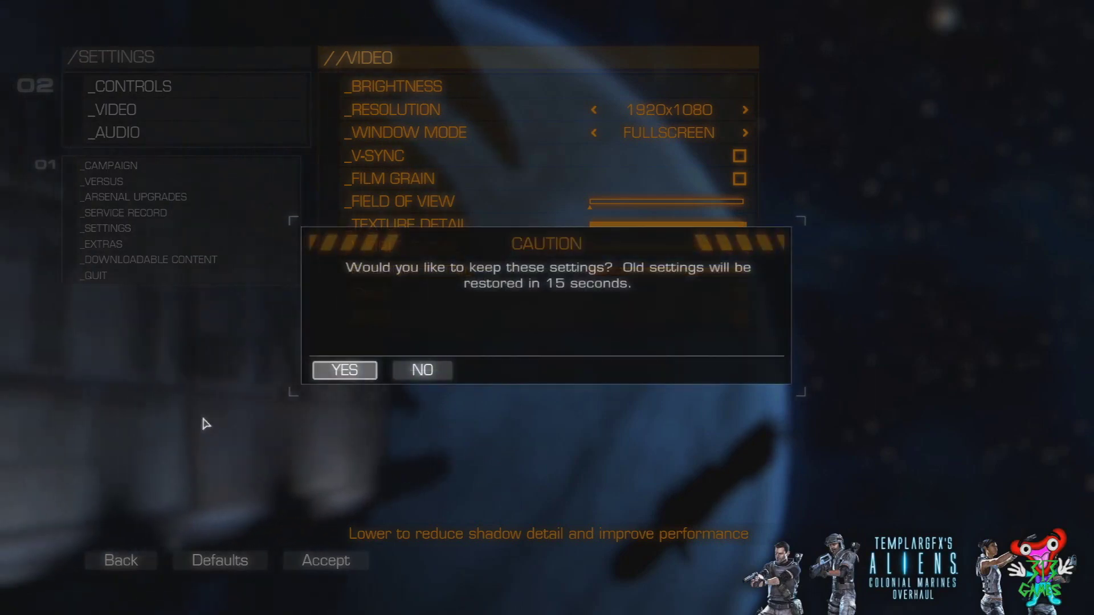
pyautogui.click(352, 377)
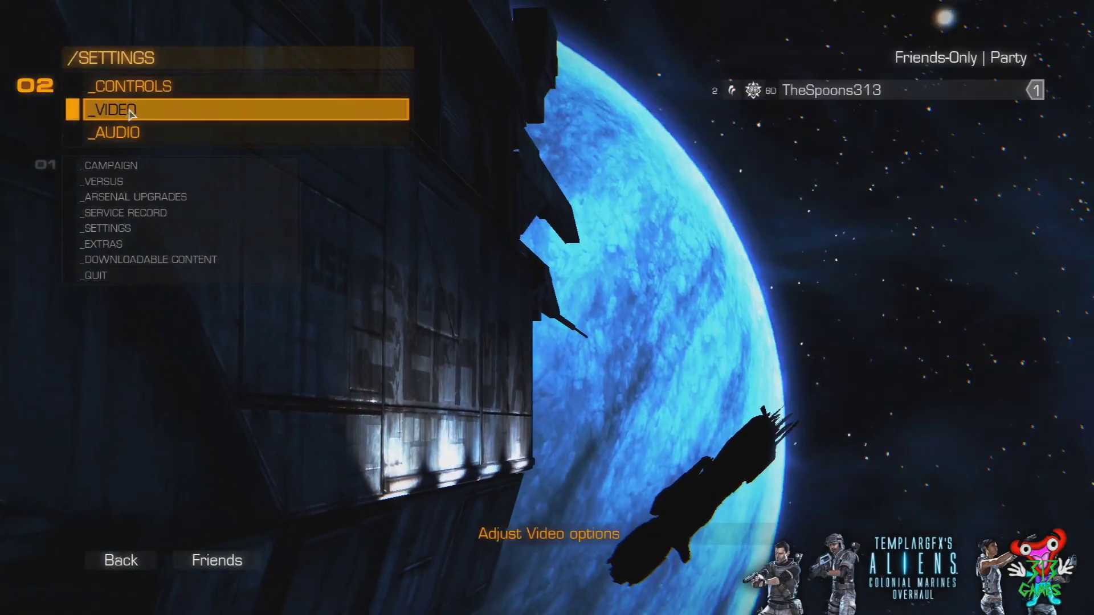
pyautogui.press('Escape')
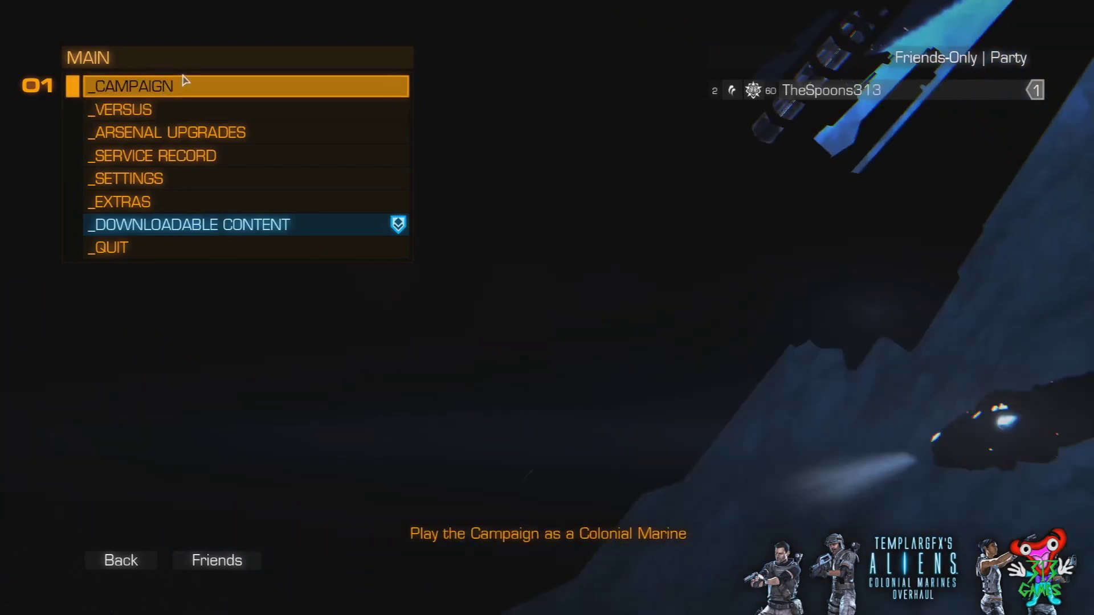
# Start the Distress mission from Mission Select on Ultimate Badass difficulty, accepting the checkpoint reset
pyautogui.click(150, 83)
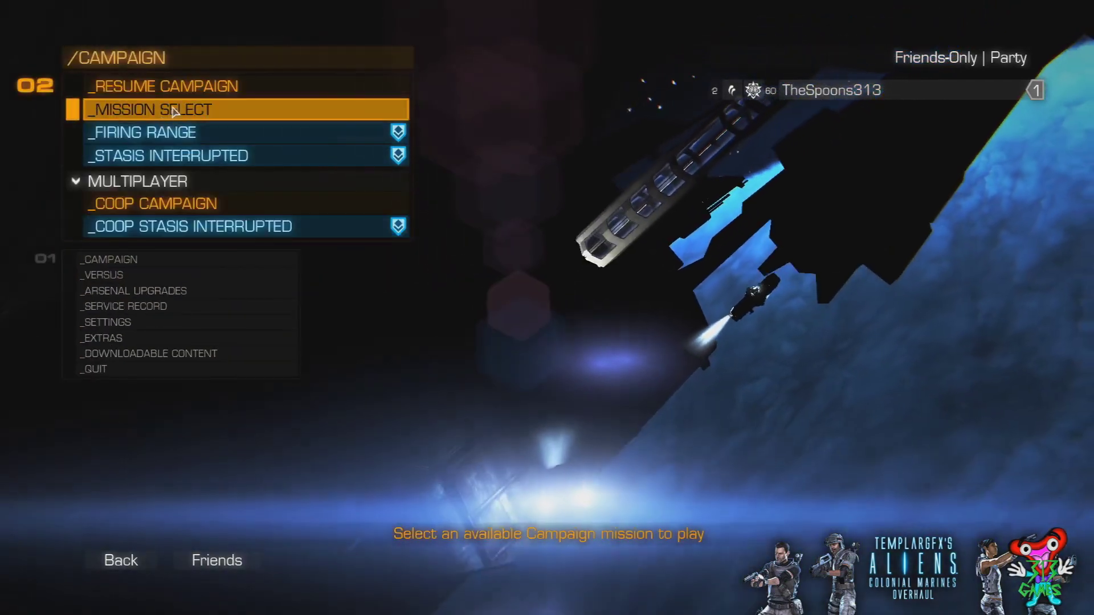
pyautogui.click(197, 117)
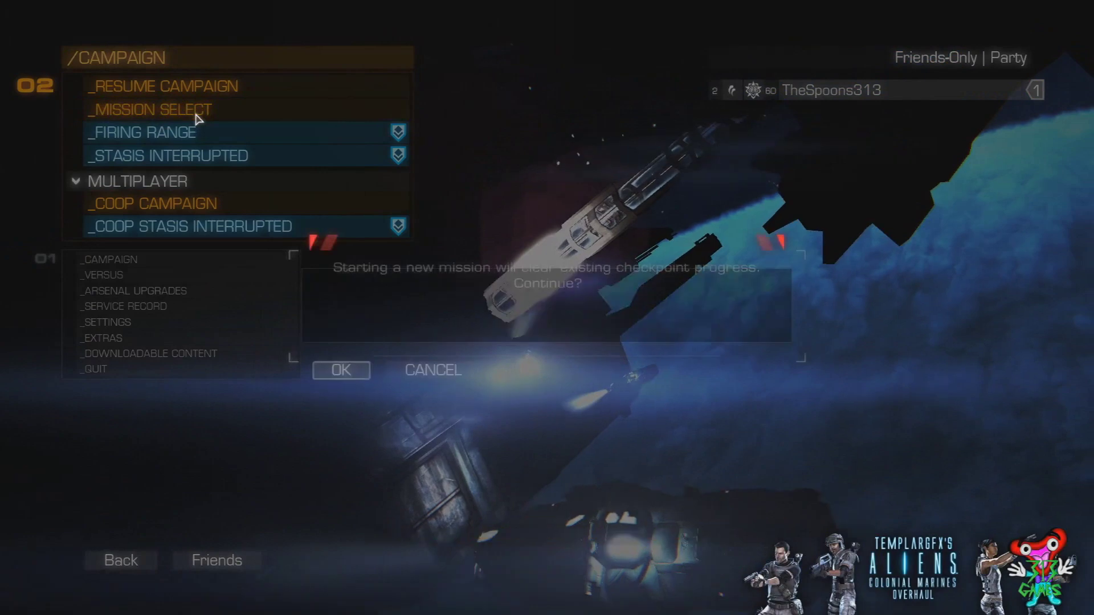
pyautogui.click(342, 371)
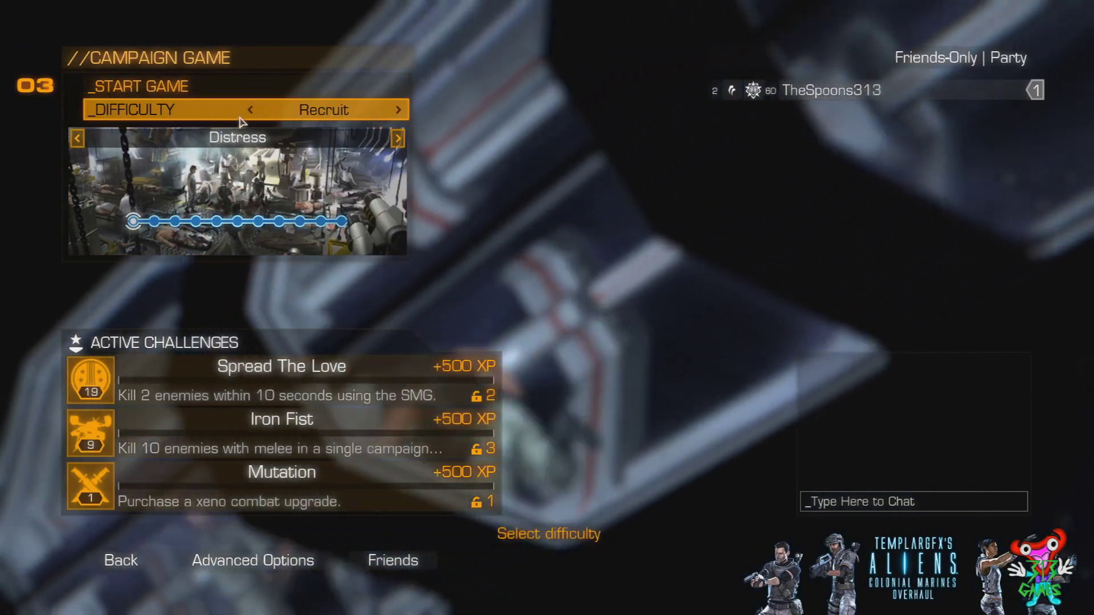
pyautogui.press('Left')
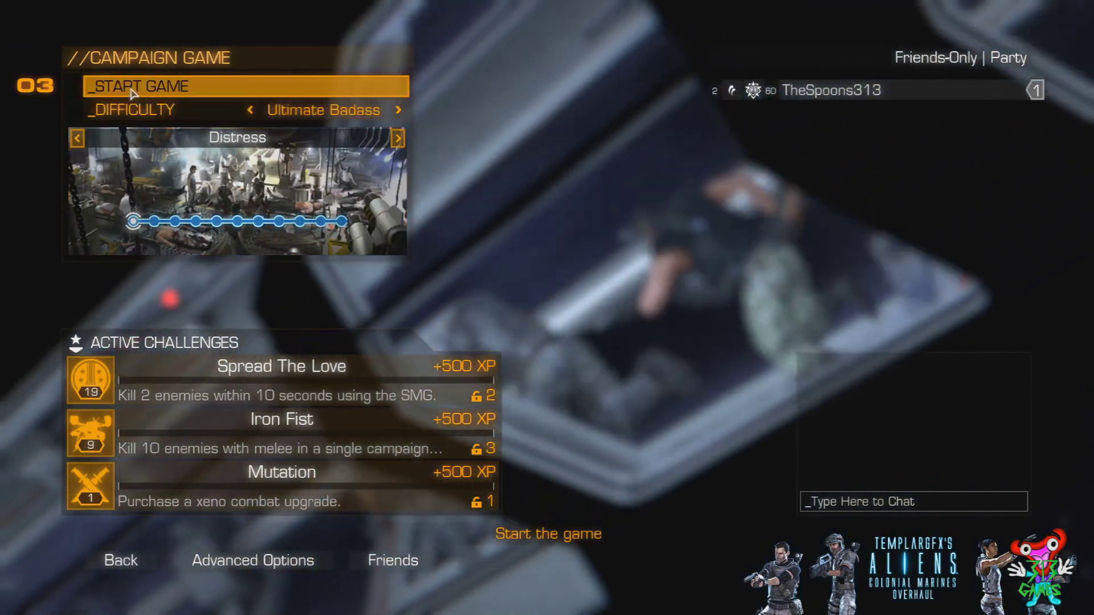
pyautogui.click(141, 86)
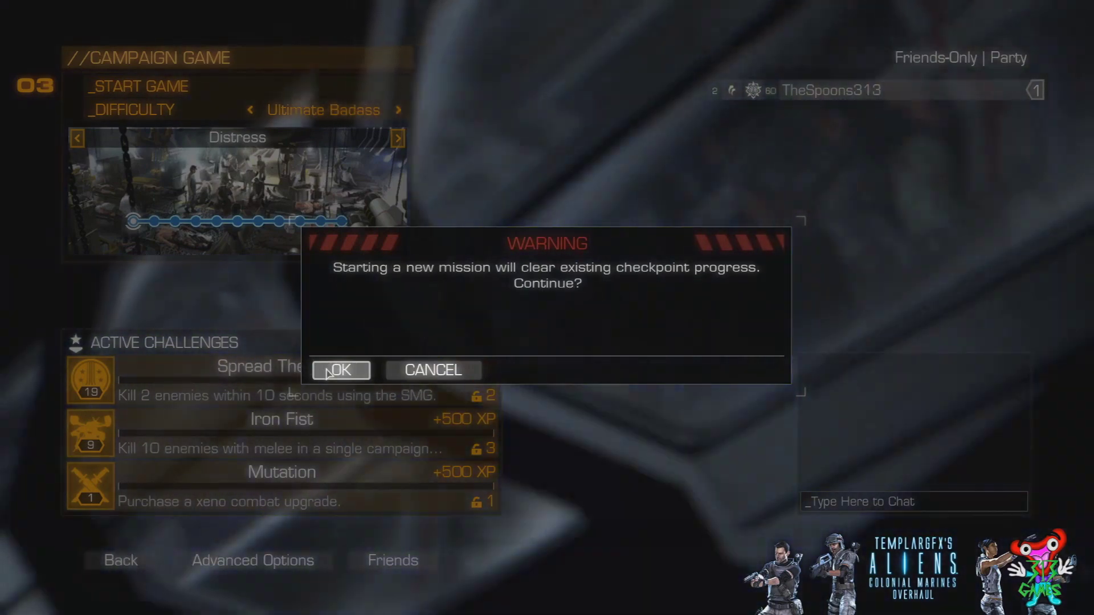
pyautogui.click(342, 370)
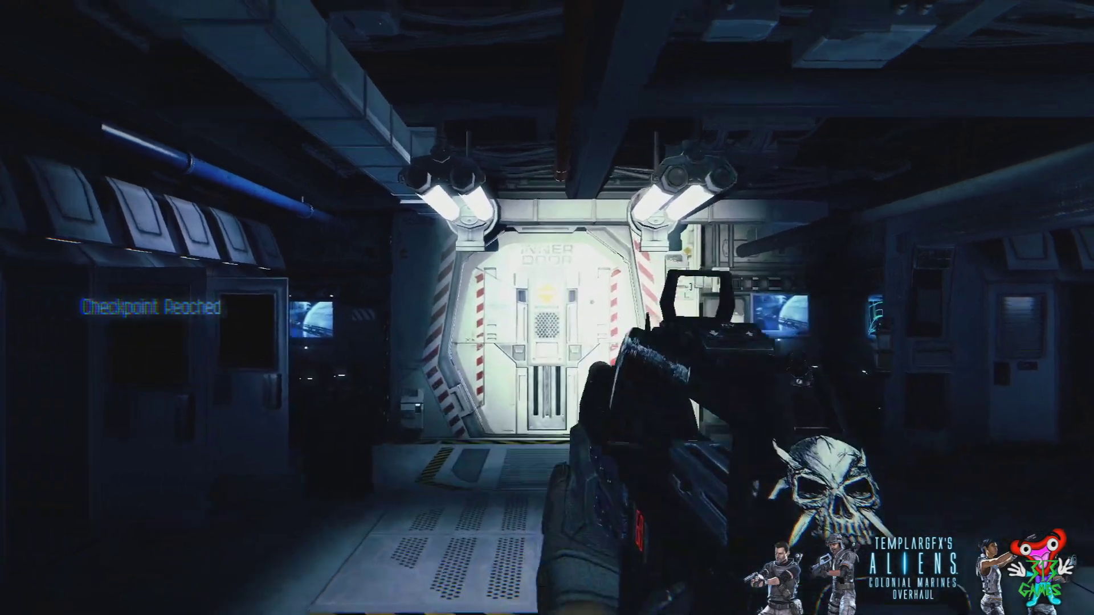
# Test-fire the rifle and walk through the airlock to the outer door's DANGER panel
pyautogui.press('w')
pyautogui.click(548, 307)
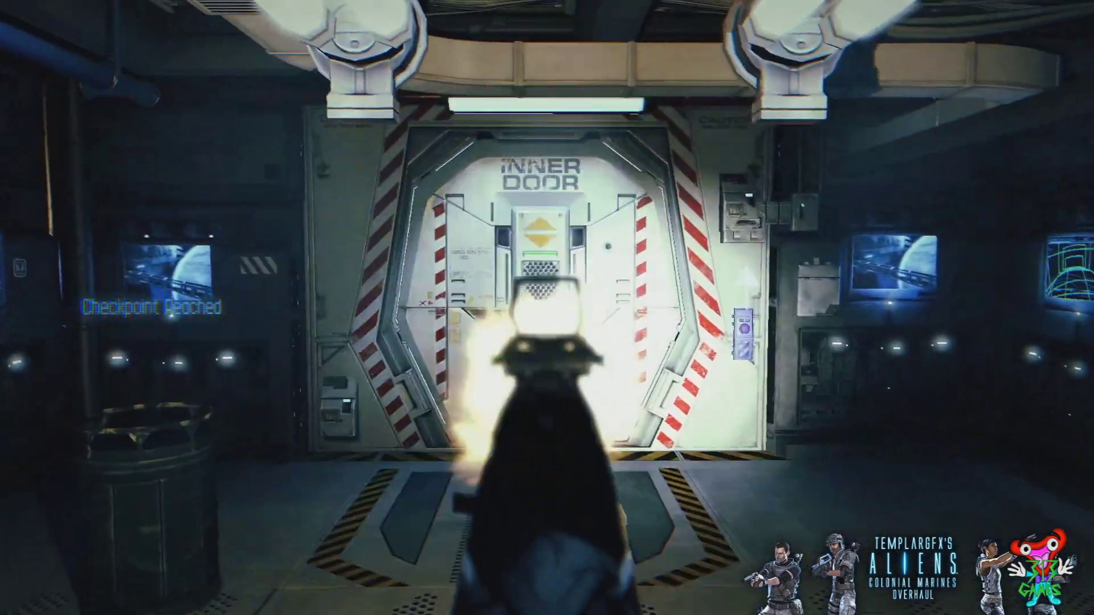
pyautogui.press('w')
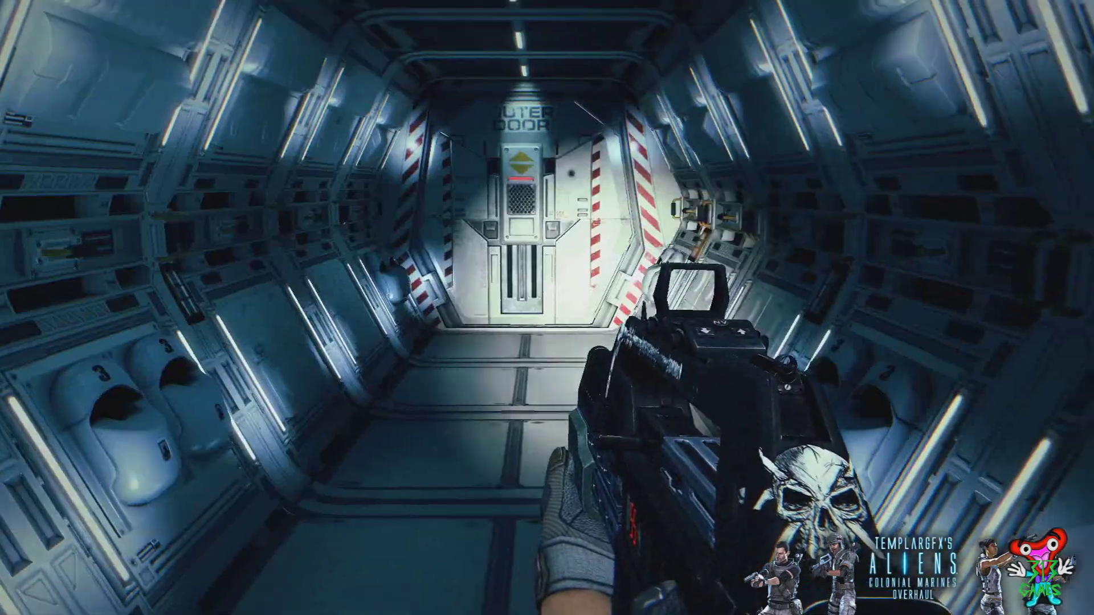
pyautogui.press('w')
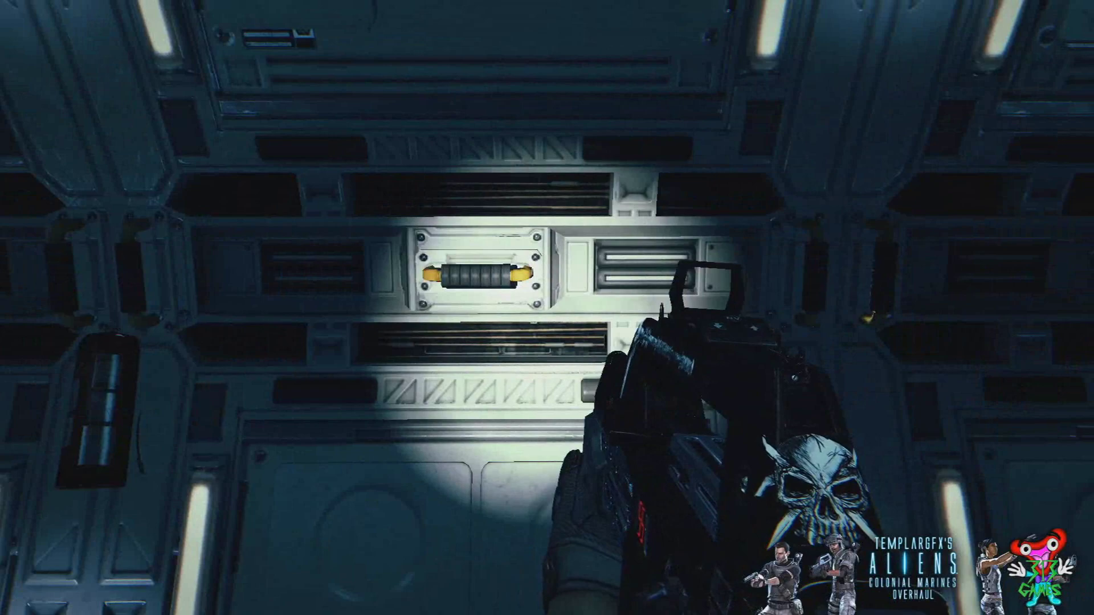
pyautogui.press('w')
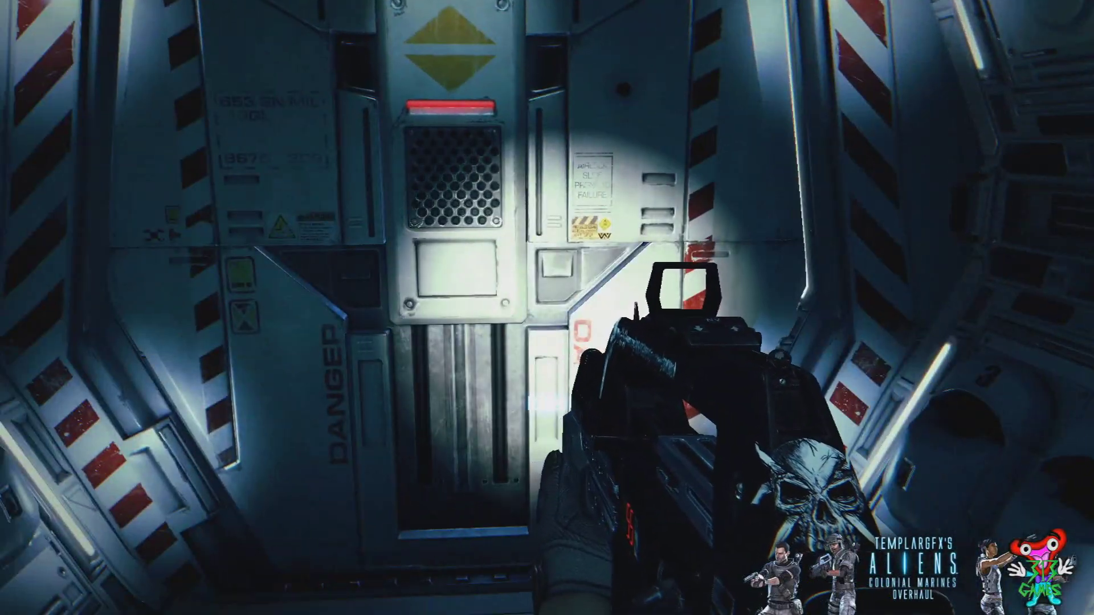
# Open the airlock, walk the white corridor past the hull window, then pause and leave the game
pyautogui.press('w')
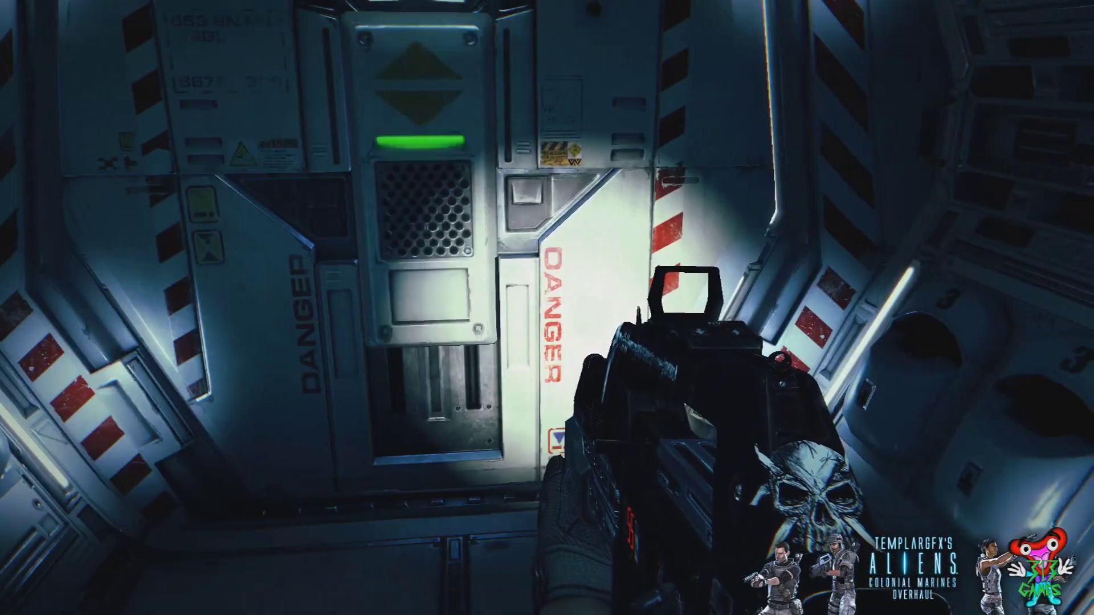
pyautogui.press('w')
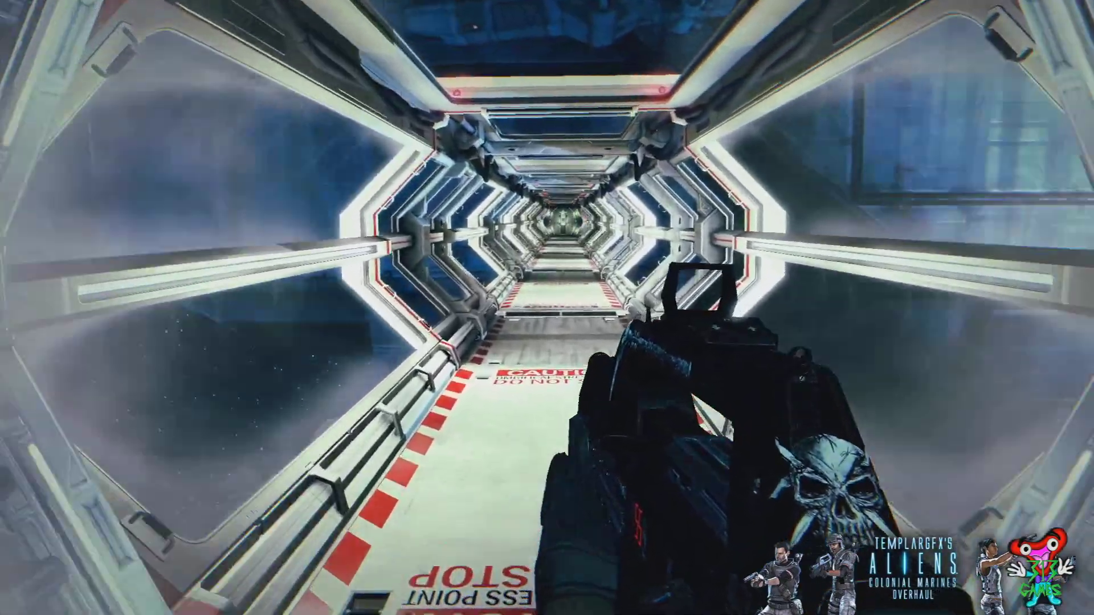
pyautogui.press('w')
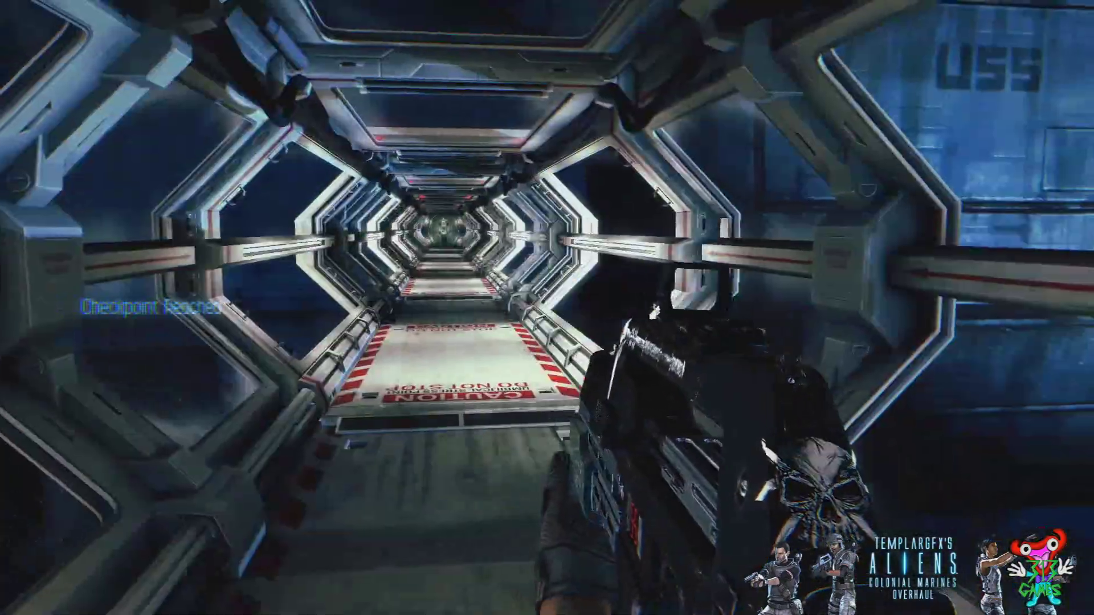
pyautogui.press('Escape')
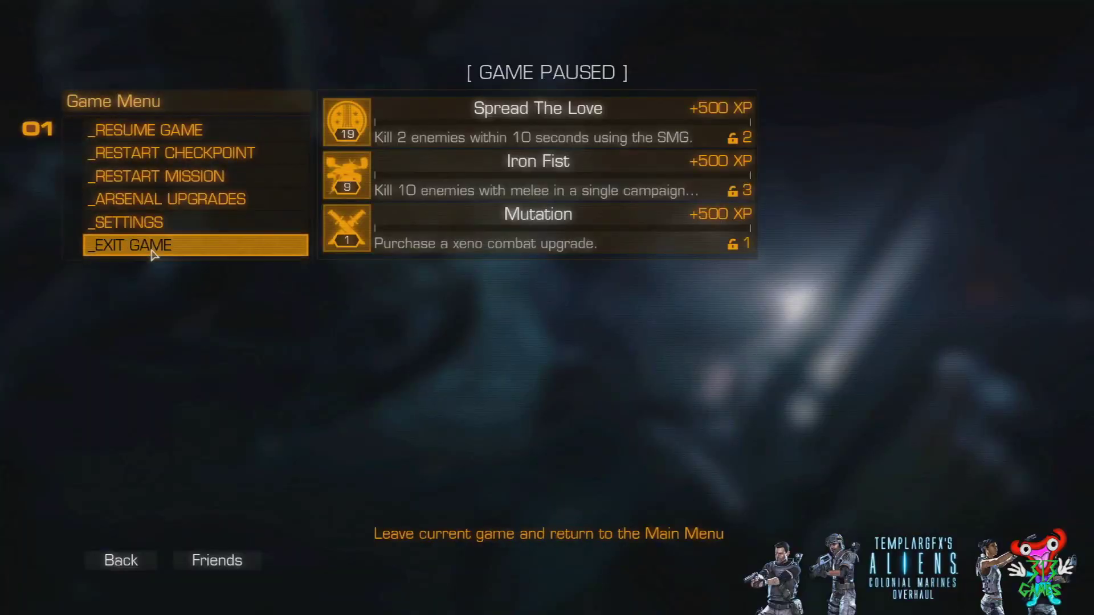
pyautogui.click(149, 246)
# Confirm exiting the mission with OK
pyautogui.click(337, 370)
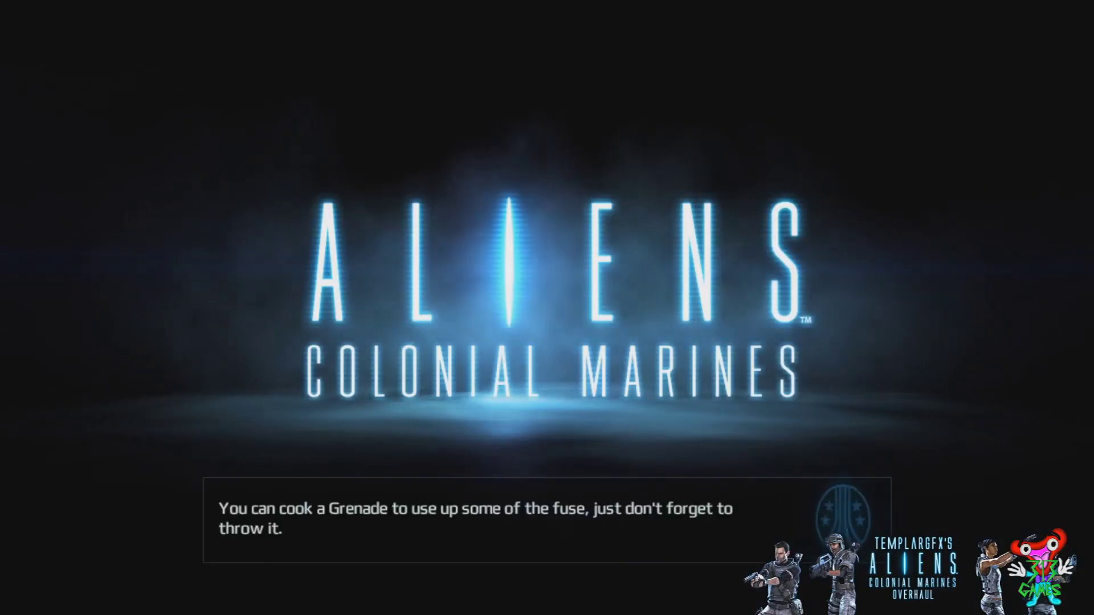